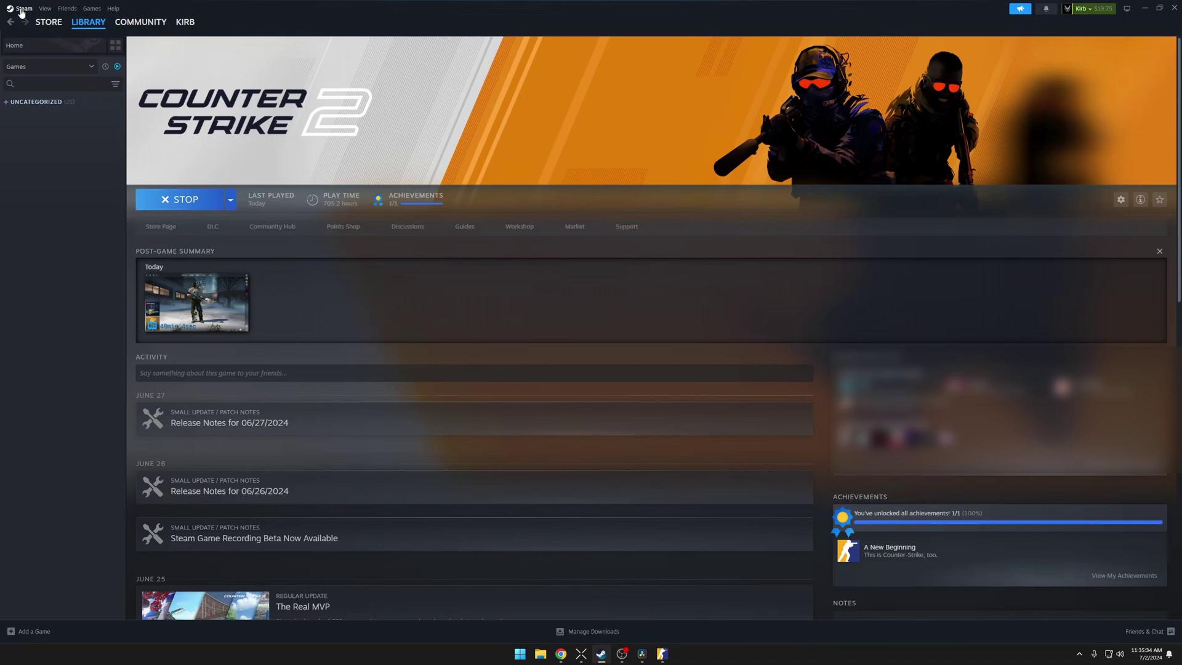
Set the client beta participation to Steam Beta Update in the Steam interface settings.
left_click(22, 8)
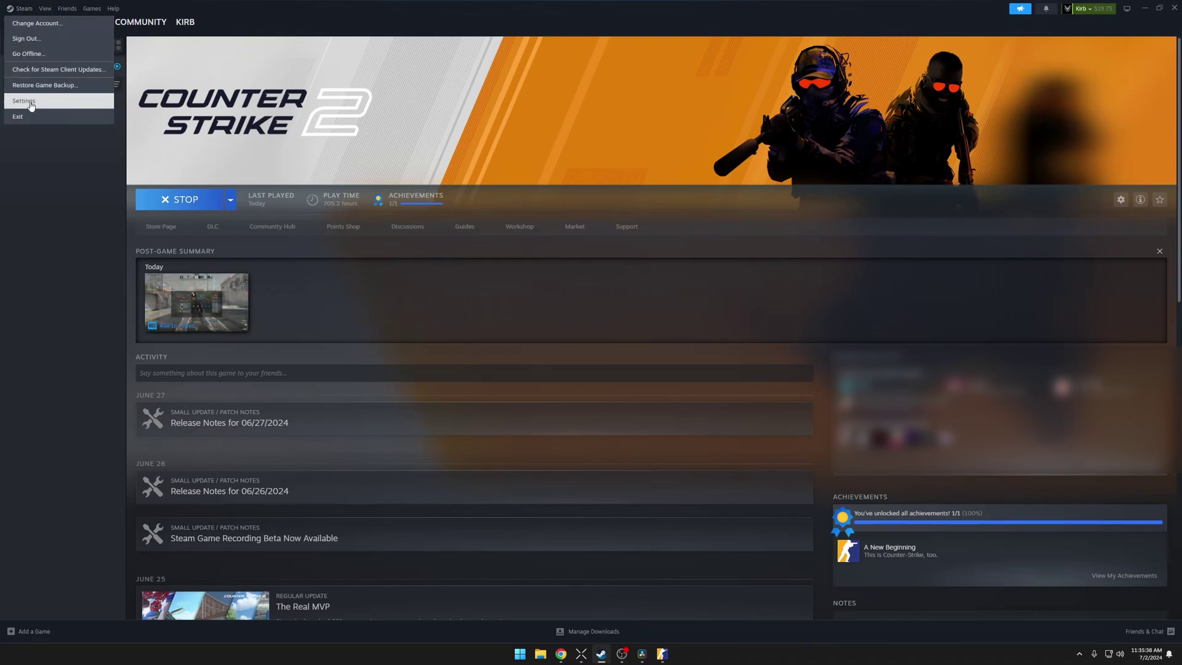
left_click(30, 103)
left_click(425, 295)
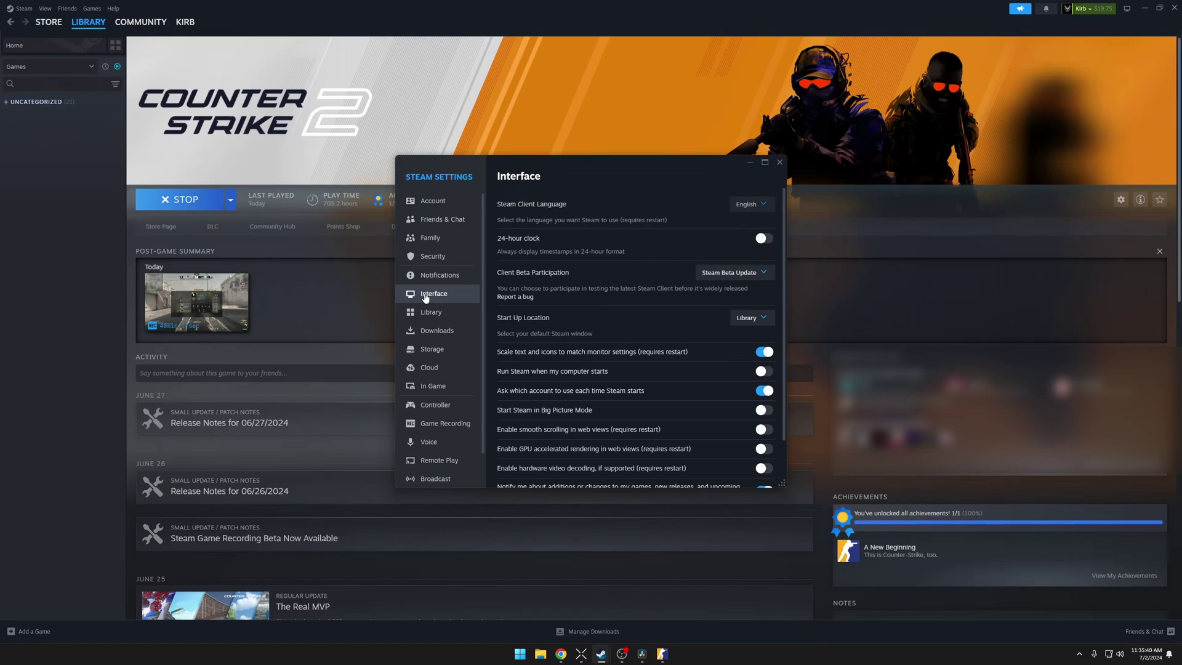
left_click(731, 272)
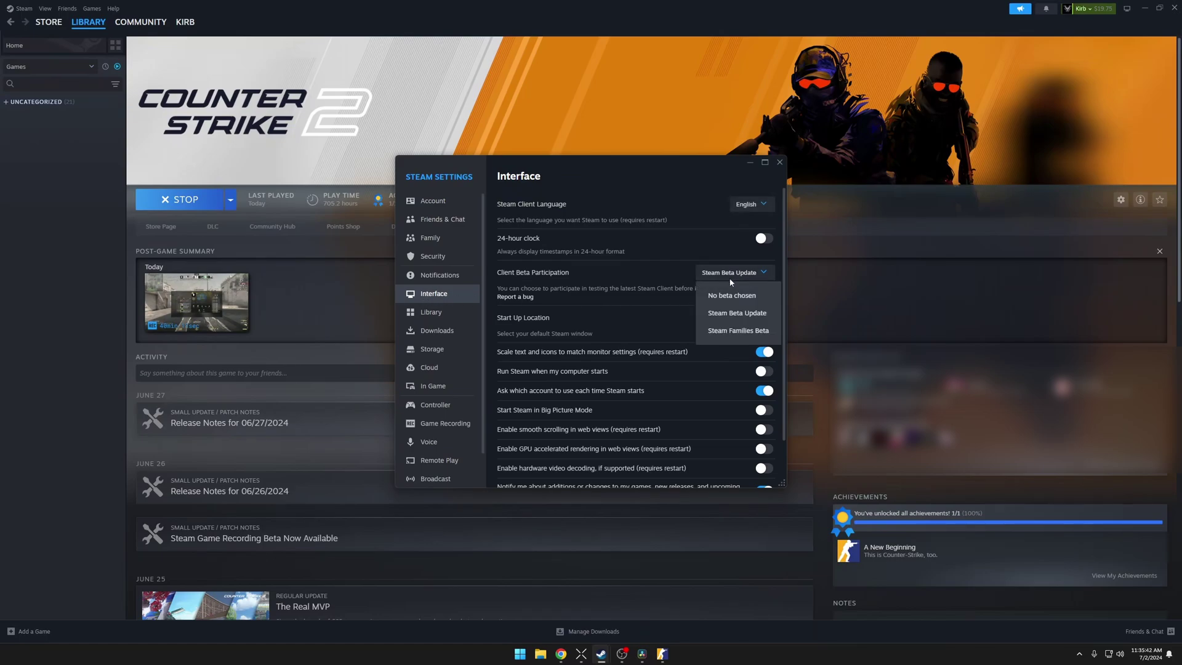
left_click(744, 318)
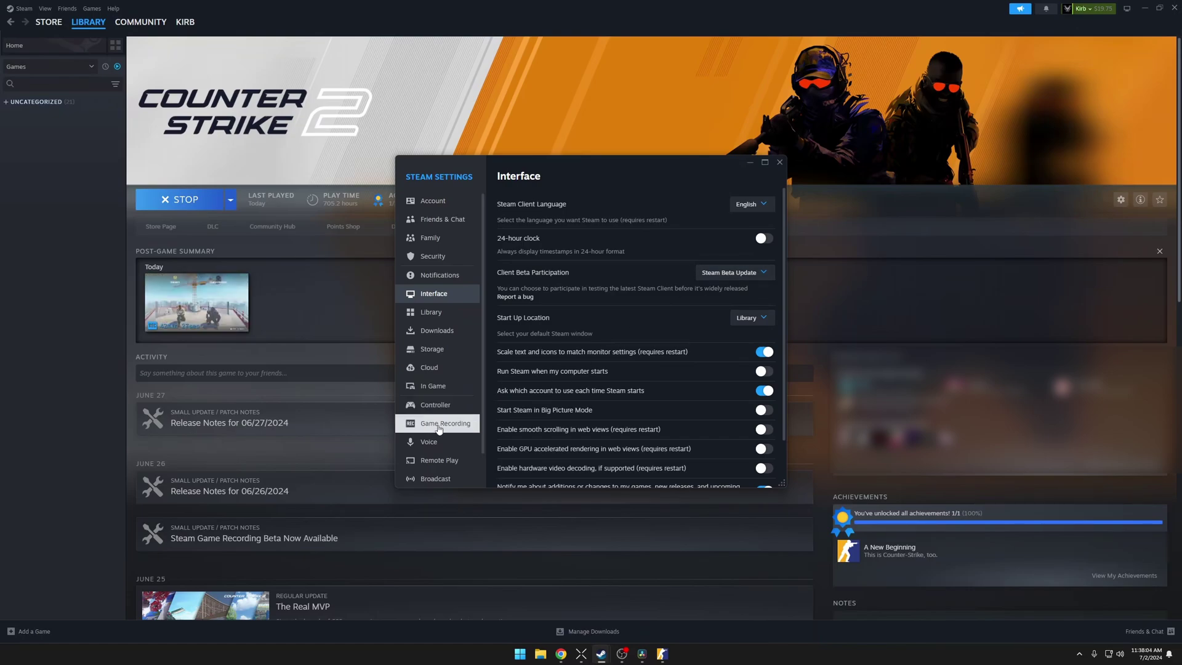
Go through the recording modes in the Game Recording settings and choose Record in background.
left_click(444, 427)
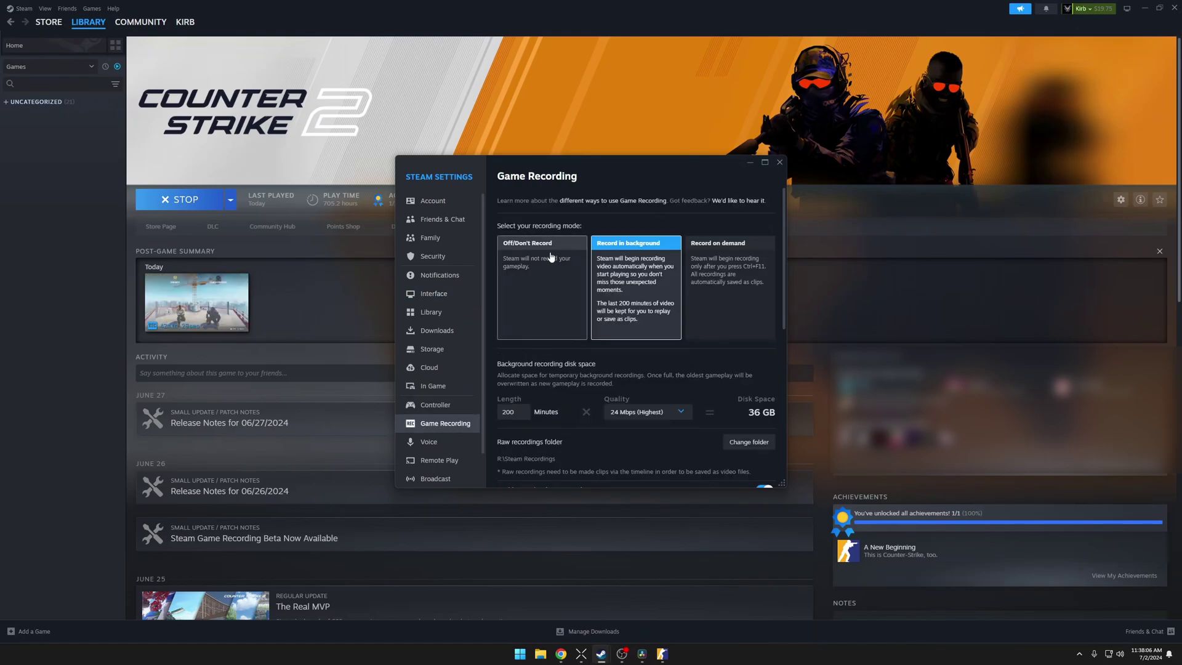
left_click(533, 297)
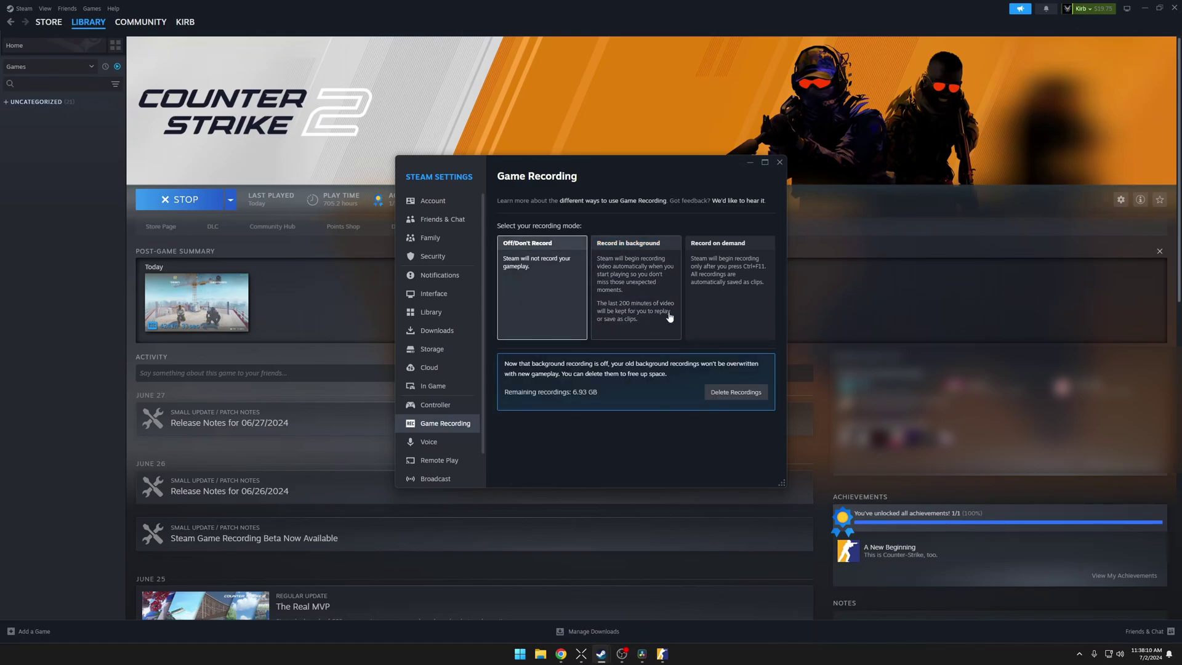
left_click(619, 288)
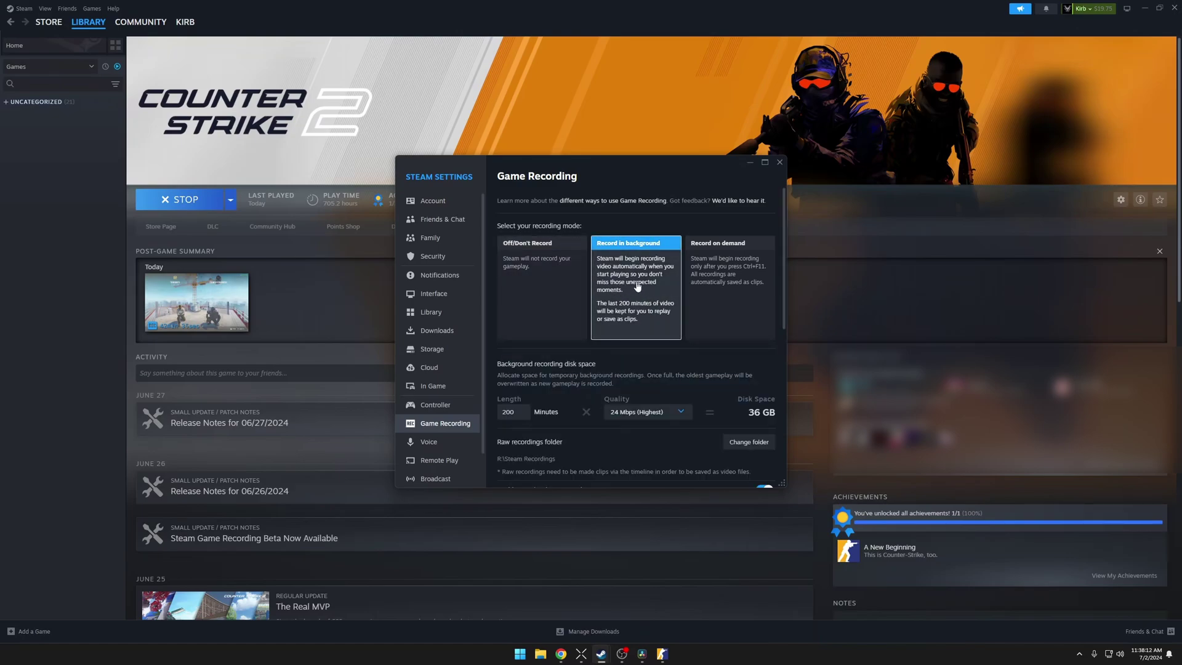
left_click(725, 282)
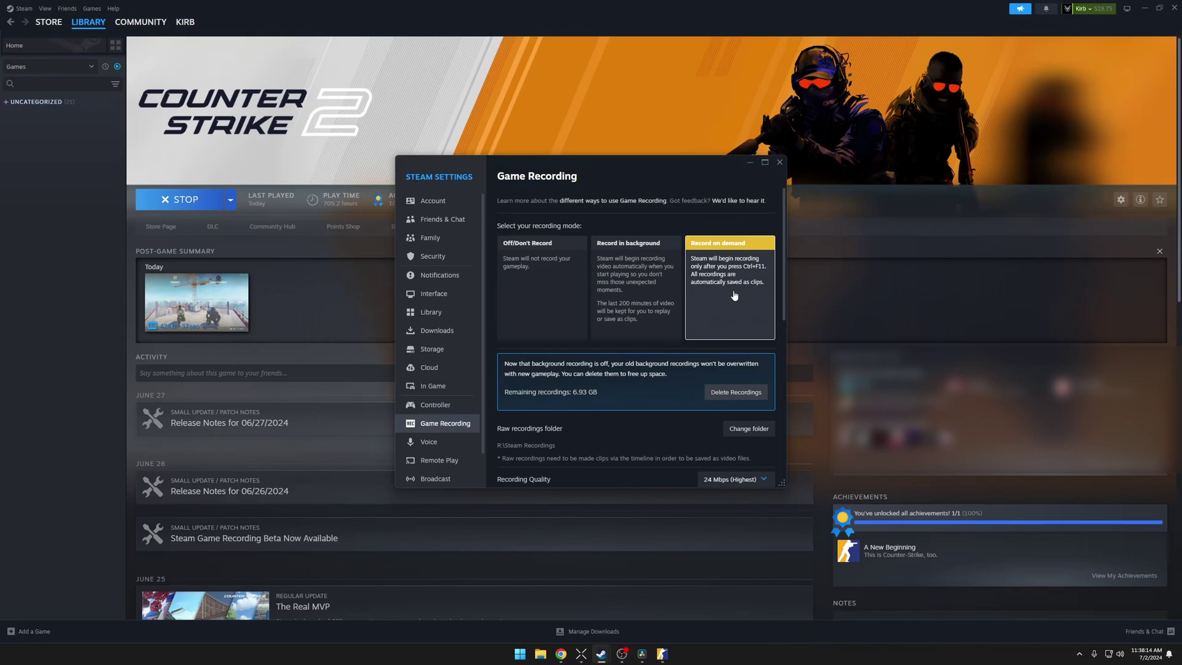
left_click(628, 299)
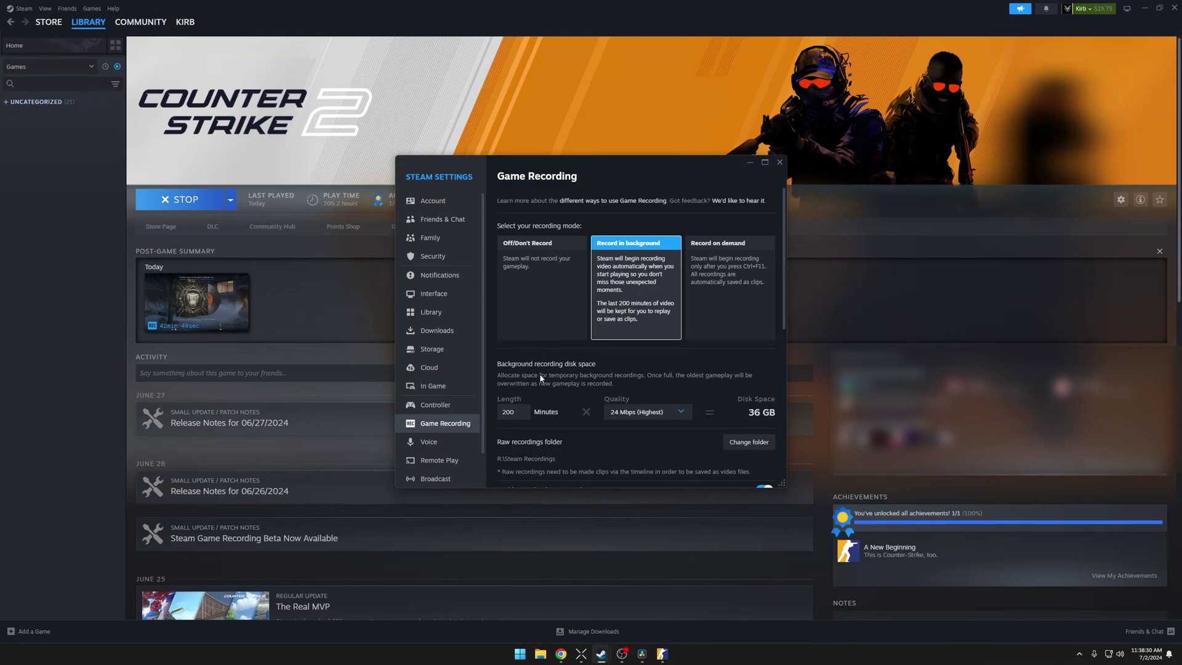
Try background recording lengths of 9999 and 12 minutes, and set the length to 200 minutes.
double_click(517, 424)
type("9999")
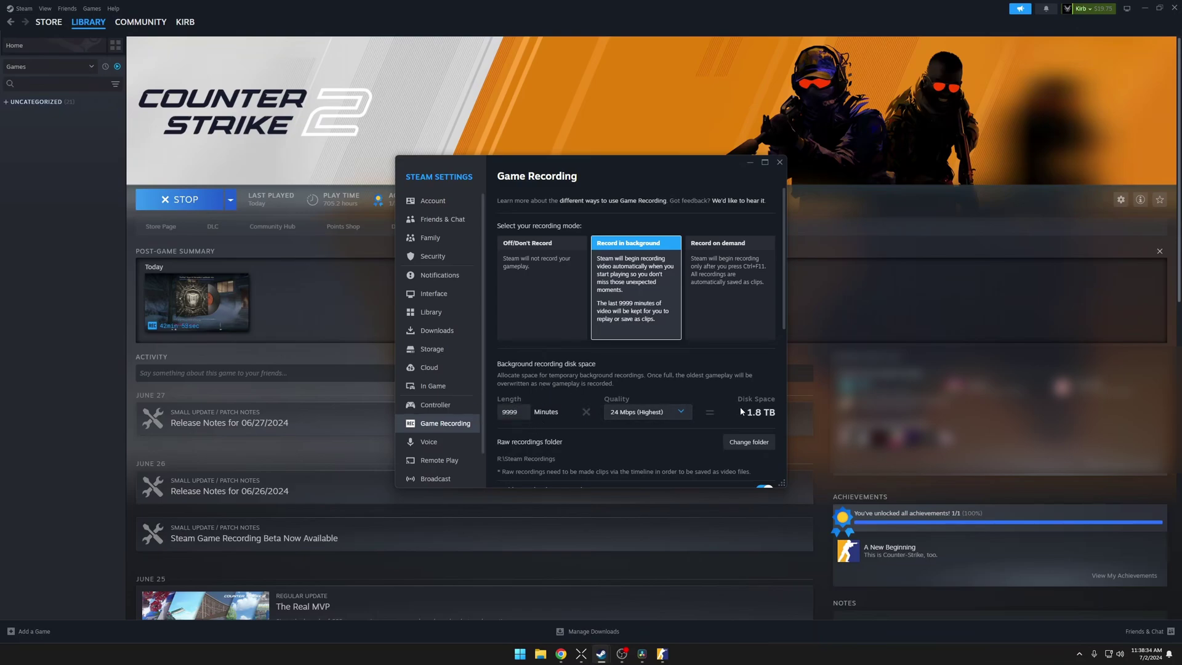
double_click(512, 412)
type("200")
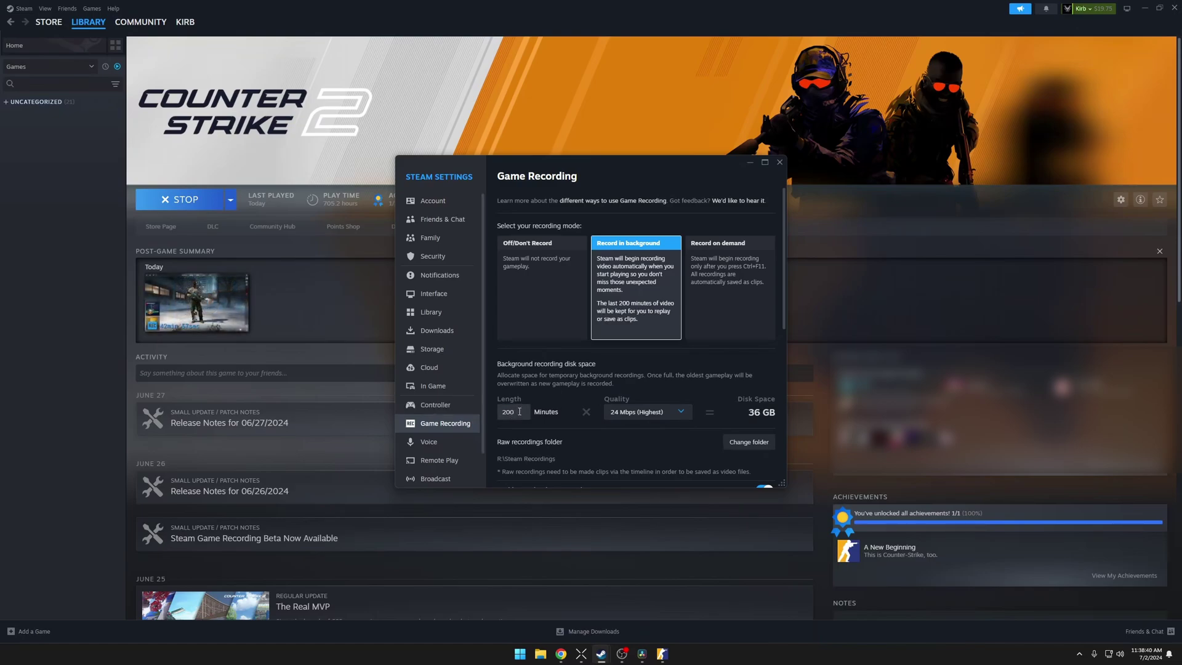
key("BackSpace")
key("BackSpace")
key("BackSpace")
type("12")
type("200")
Check the available background recording qualities and set the quality to 24 Mbps (Highest).
left_click(647, 412)
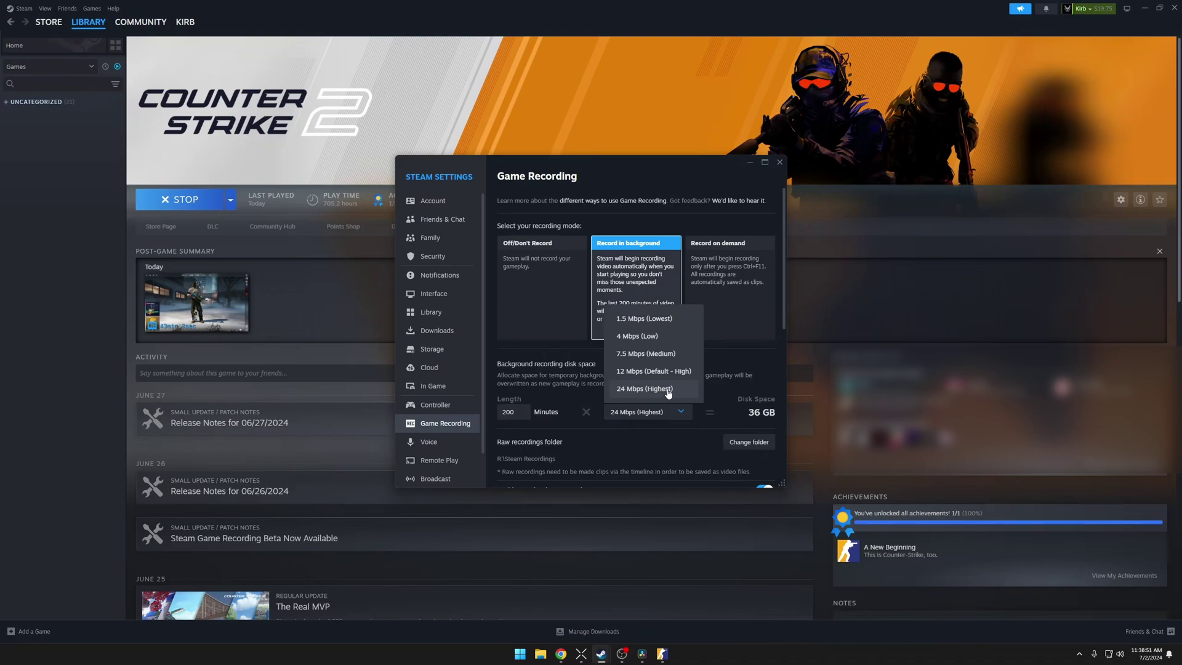
left_click(655, 390)
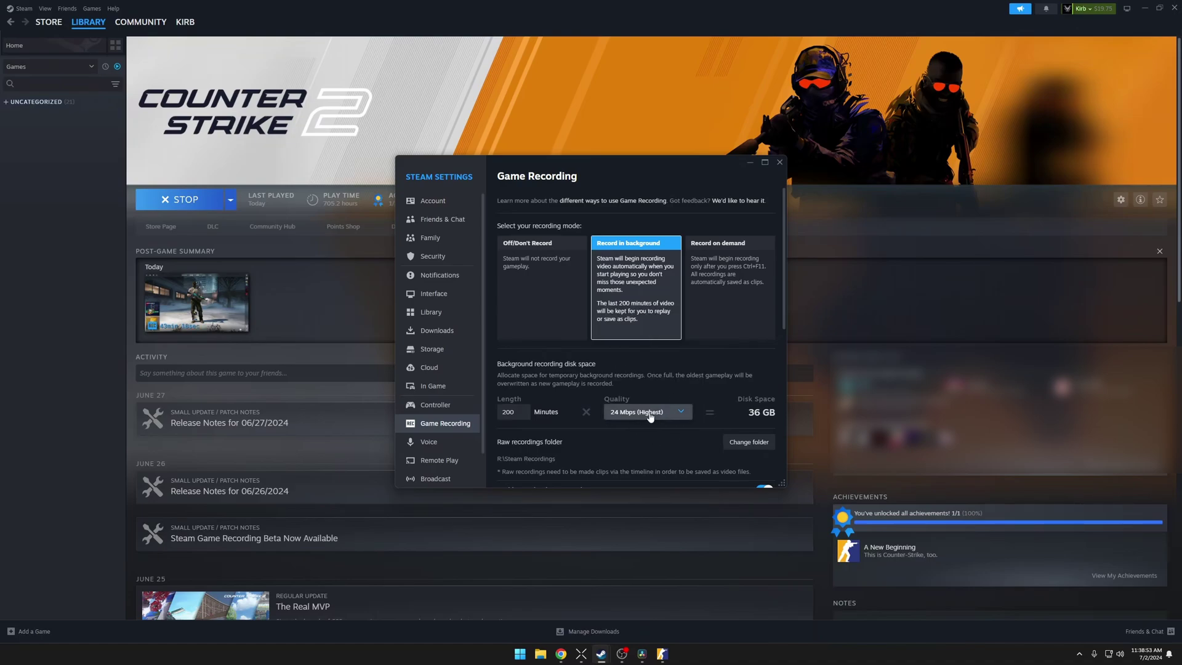
left_click(640, 413)
left_click(641, 415)
left_click(643, 411)
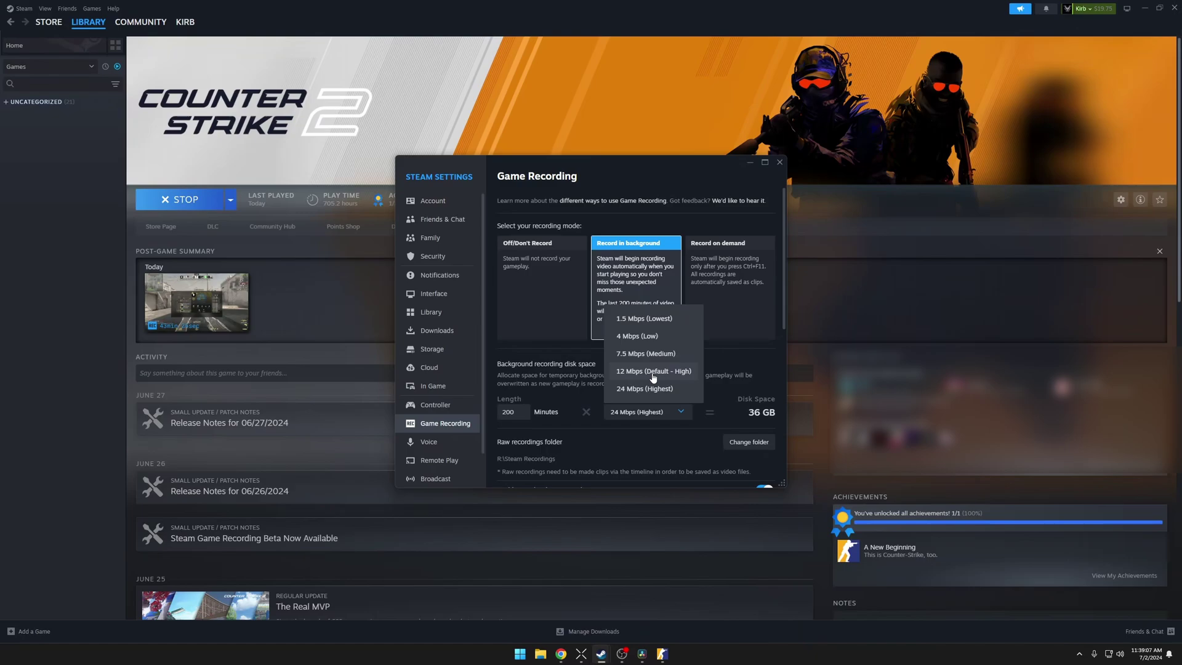
left_click(650, 416)
Review the recordings folder, GPU encoding and shortcut settings, and set the recorded audio source to Game Audio Only.
scroll(696, 361, "down", 2)
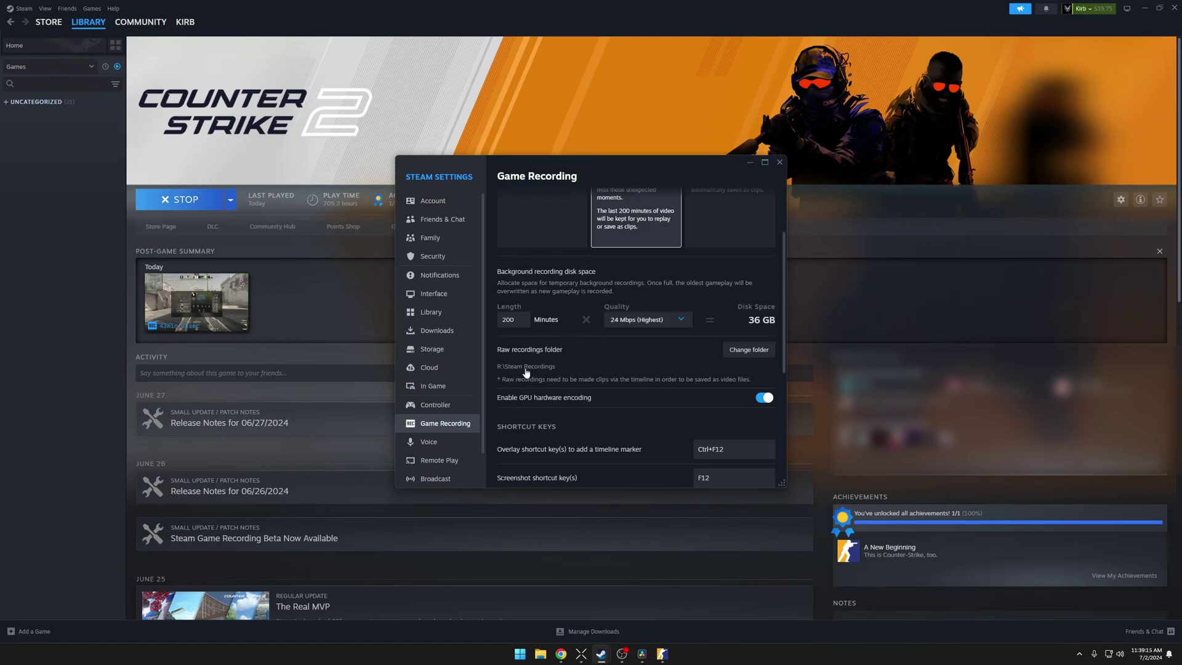
scroll(654, 349, "down", 1)
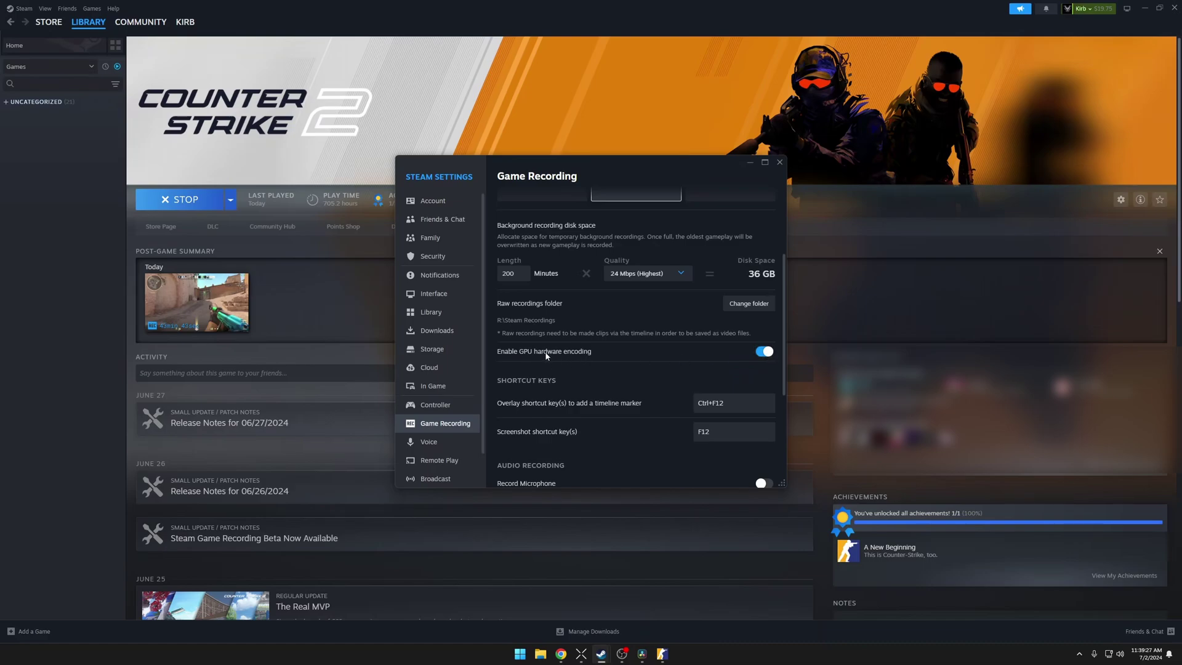
scroll(662, 359, "down", 1)
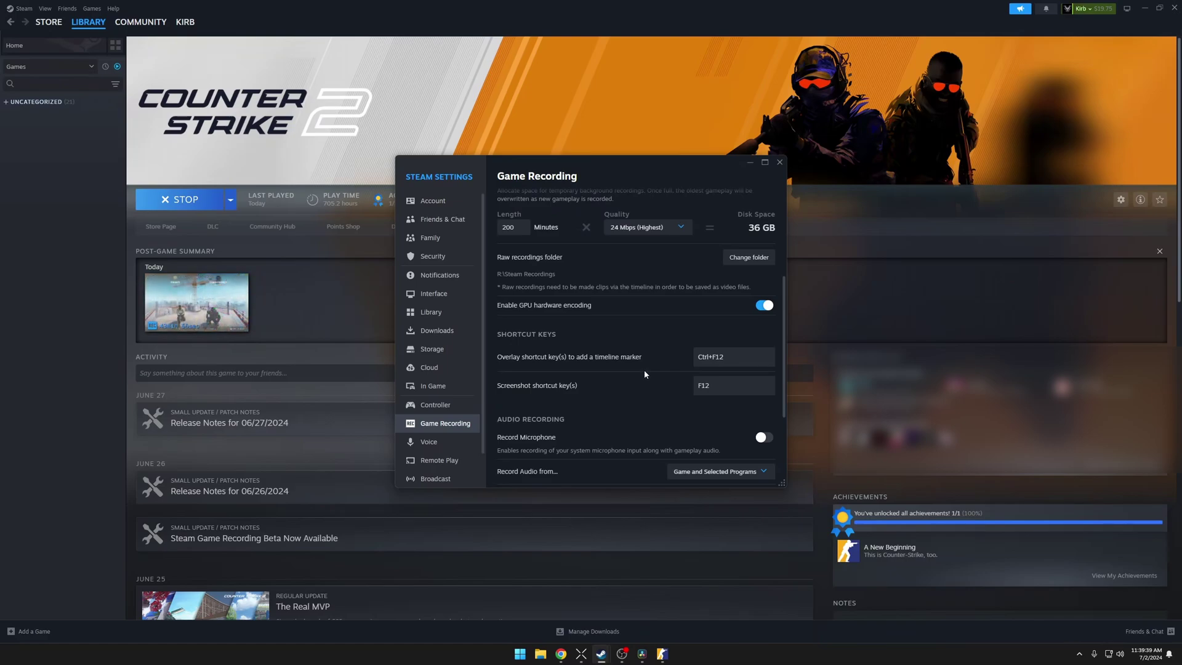
scroll(642, 368, "down", 3)
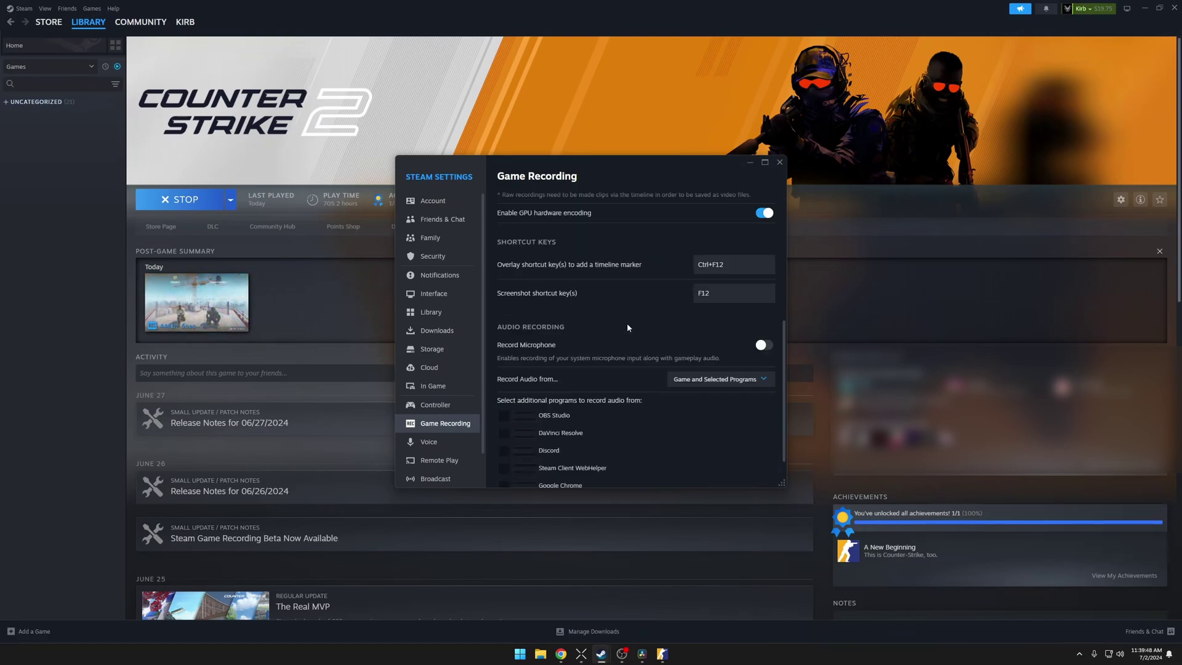
scroll(604, 307, "down", 2)
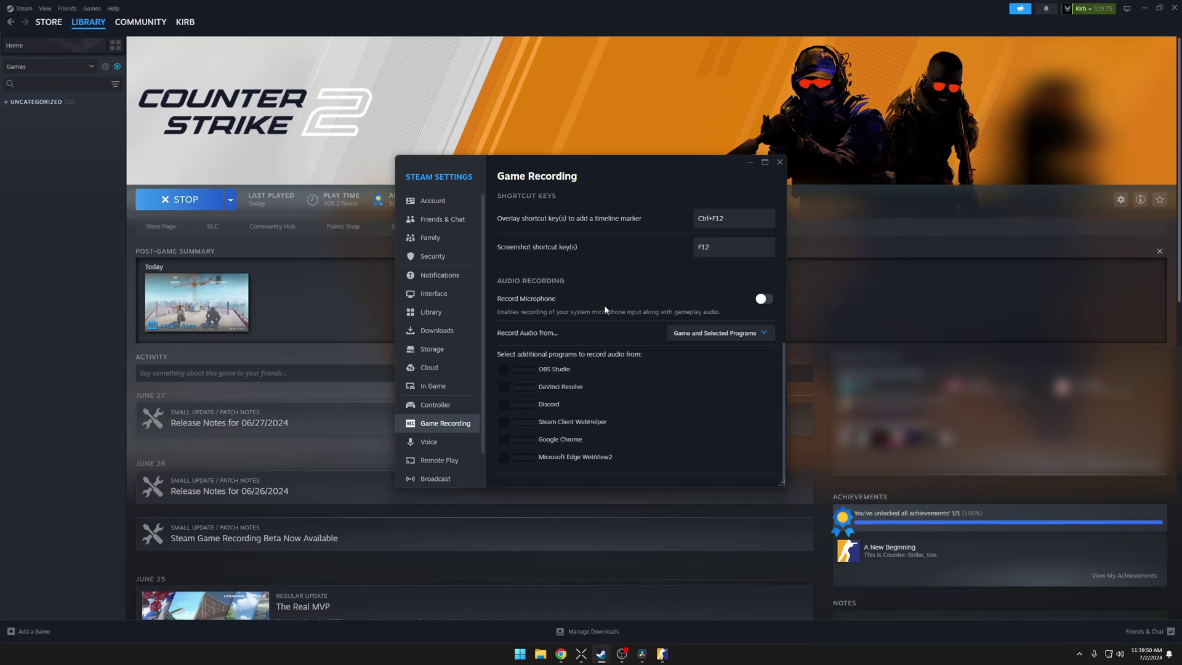
left_click(688, 338)
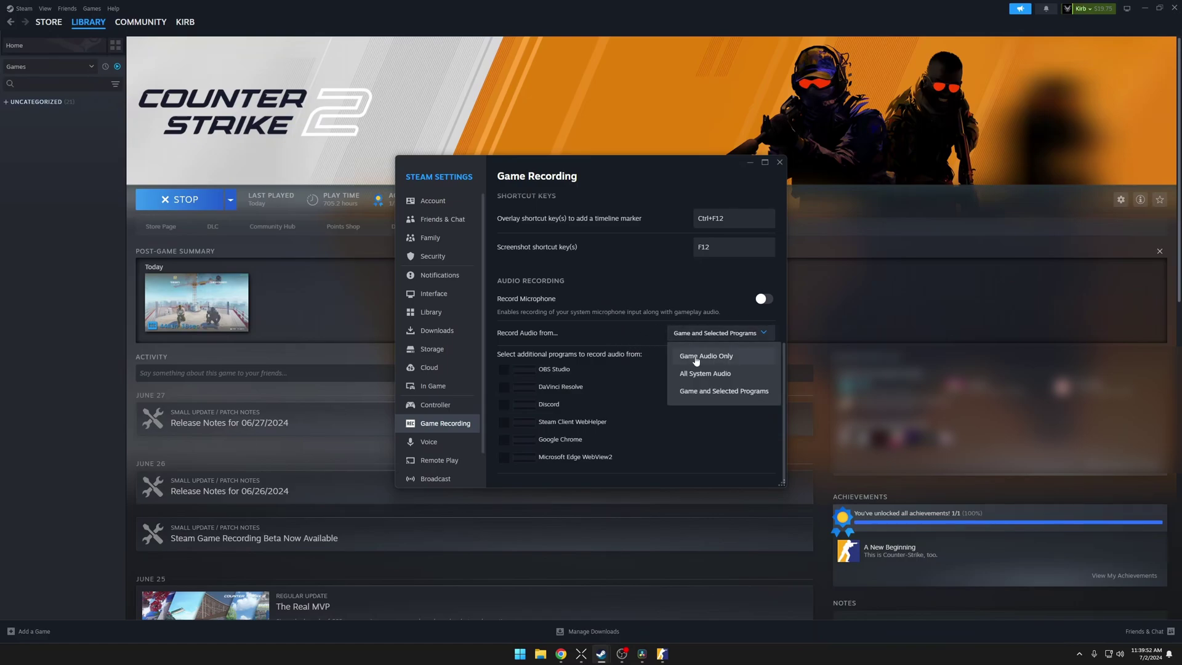
left_click(696, 361)
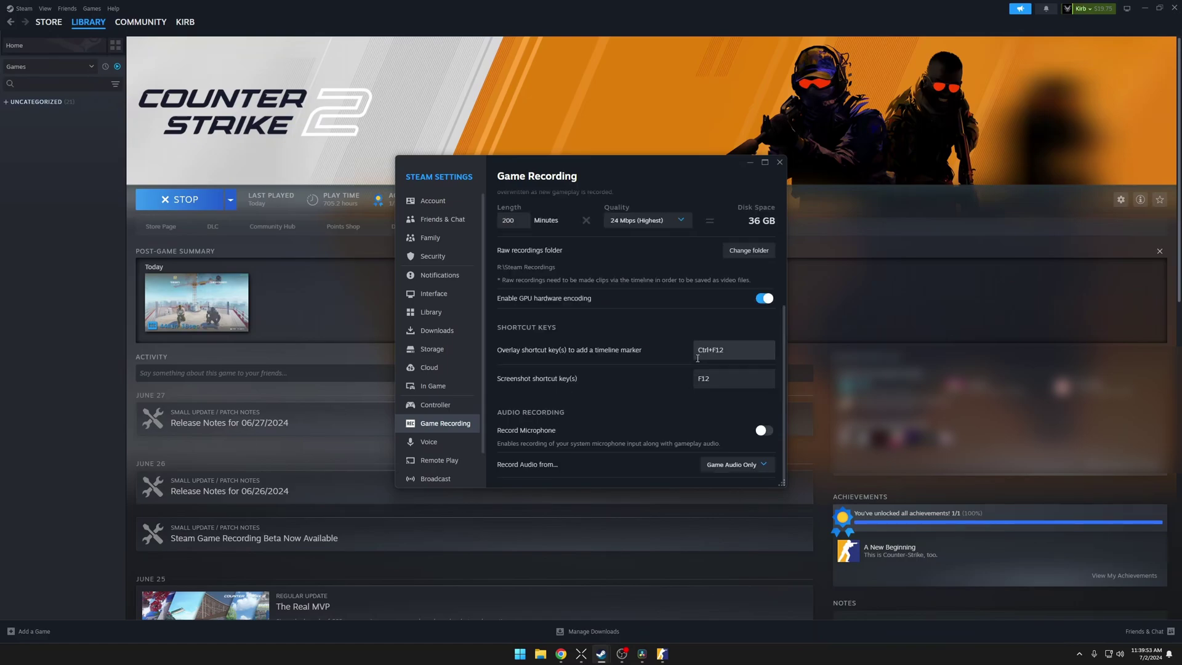
left_click(730, 467)
left_click(715, 443)
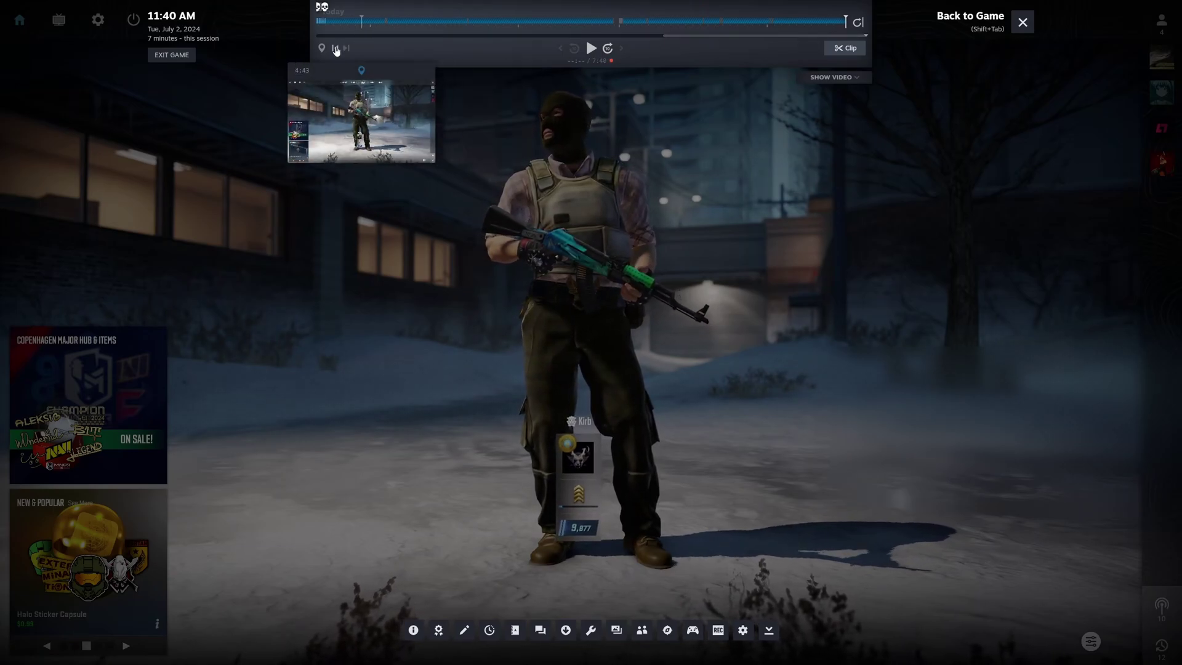
Jump to a skull event marker on the game recording timeline in the overlay and play the footage from there.
left_click(335, 49)
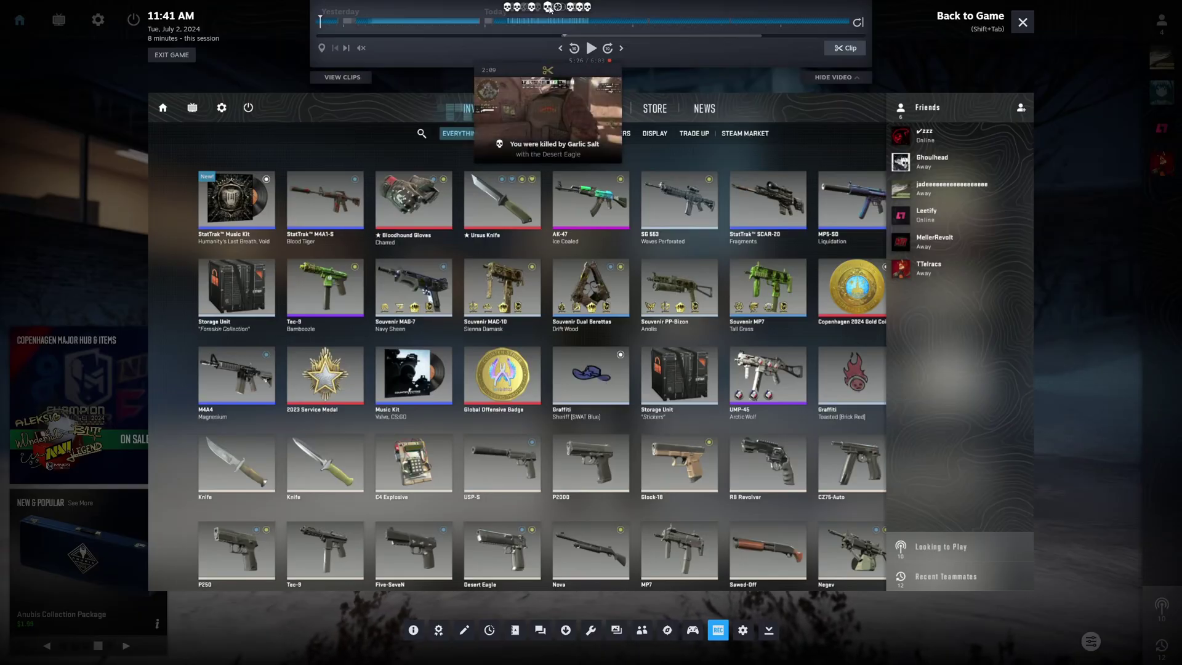
left_click(549, 8)
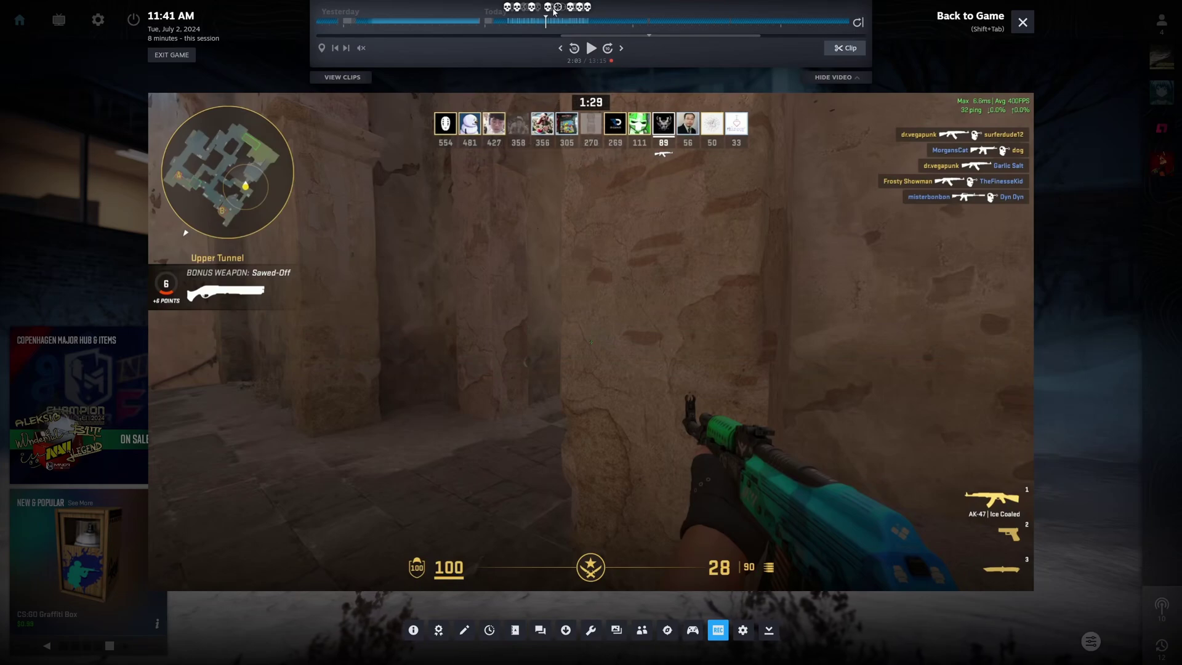
mouse_move(579, 14)
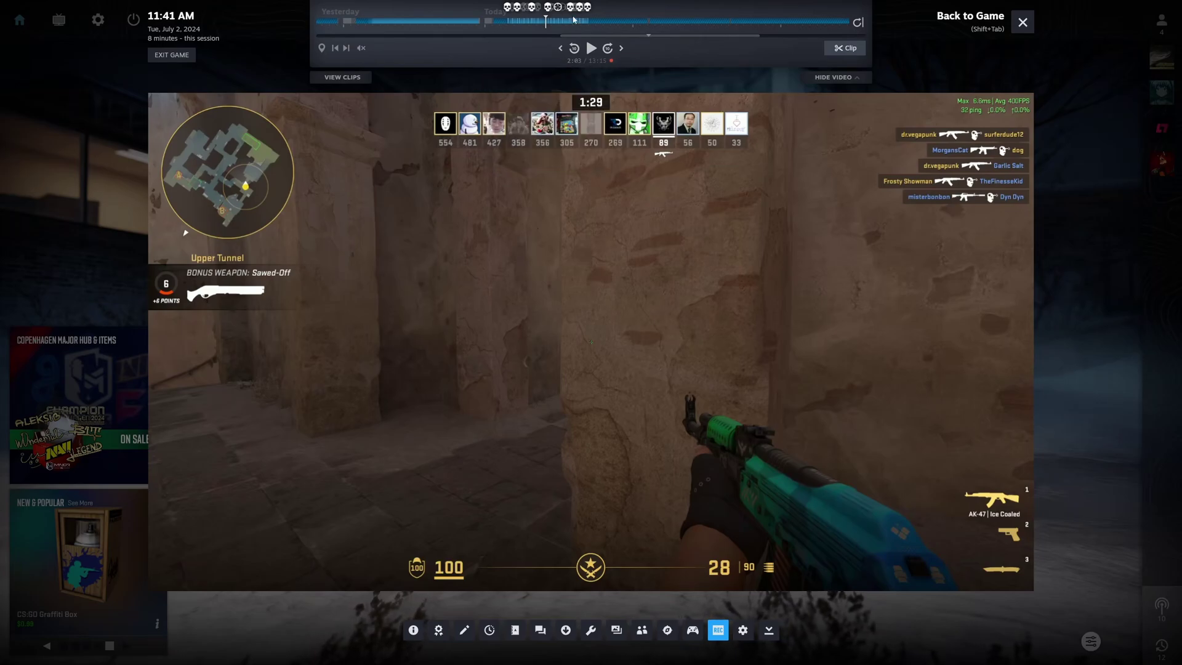
left_click(591, 48)
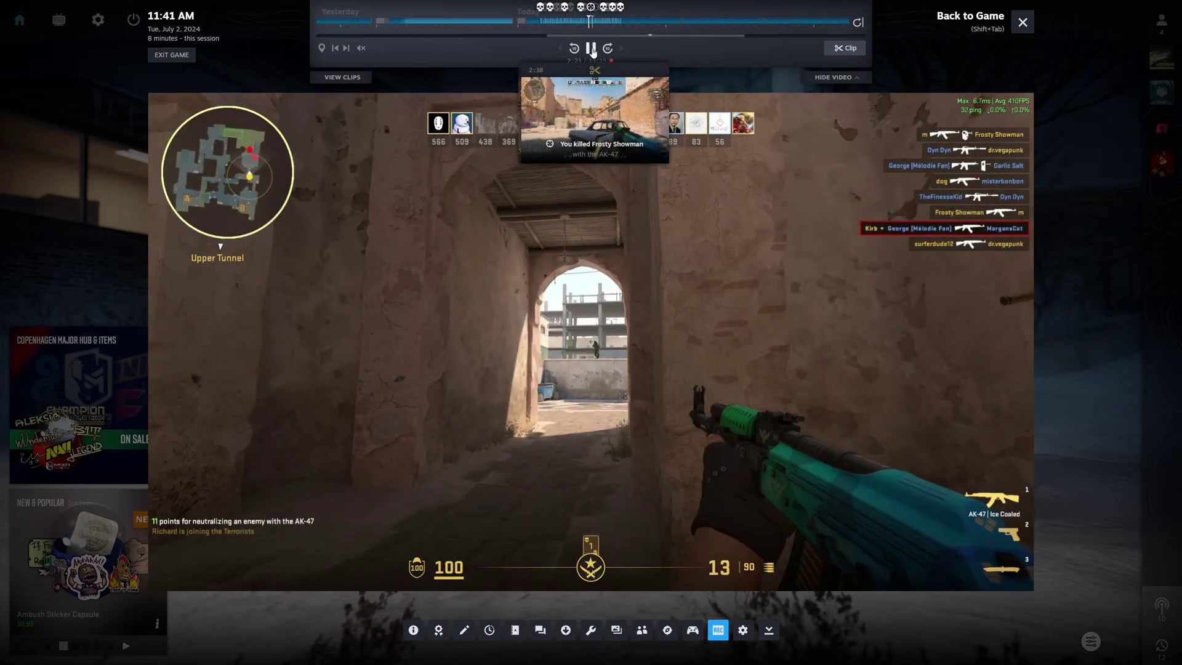
Pause the footage and start a clip from this point, extending its end to about 20 seconds.
left_click(591, 48)
left_click(838, 53)
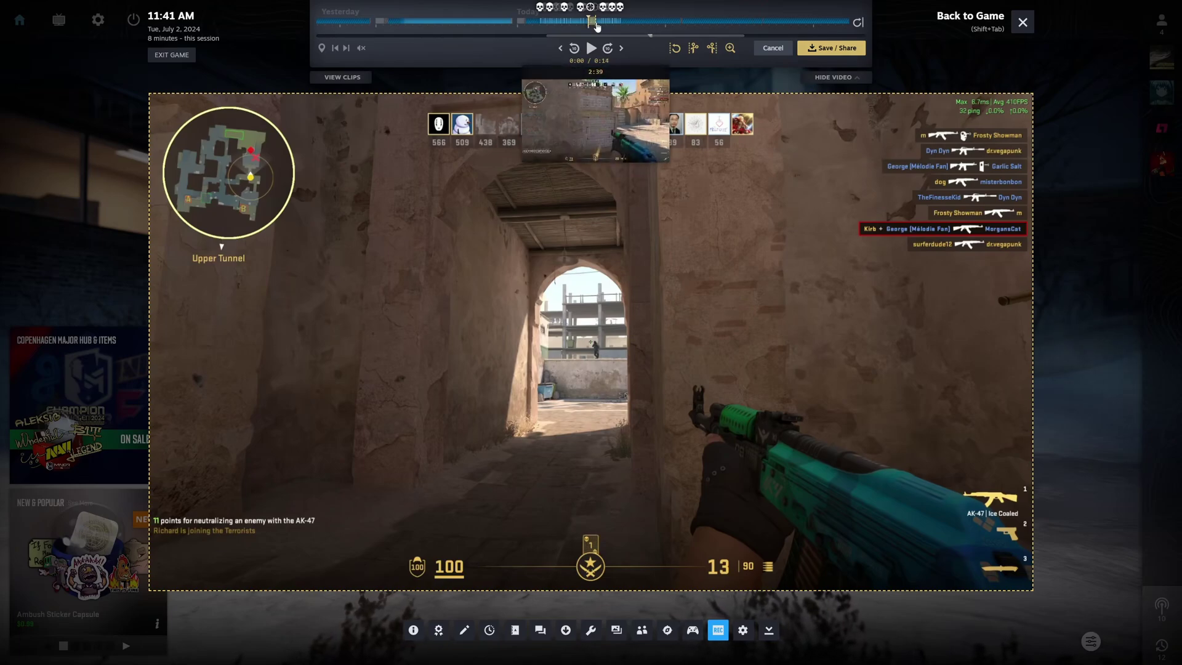
left_click_drag(592, 22, 597, 22)
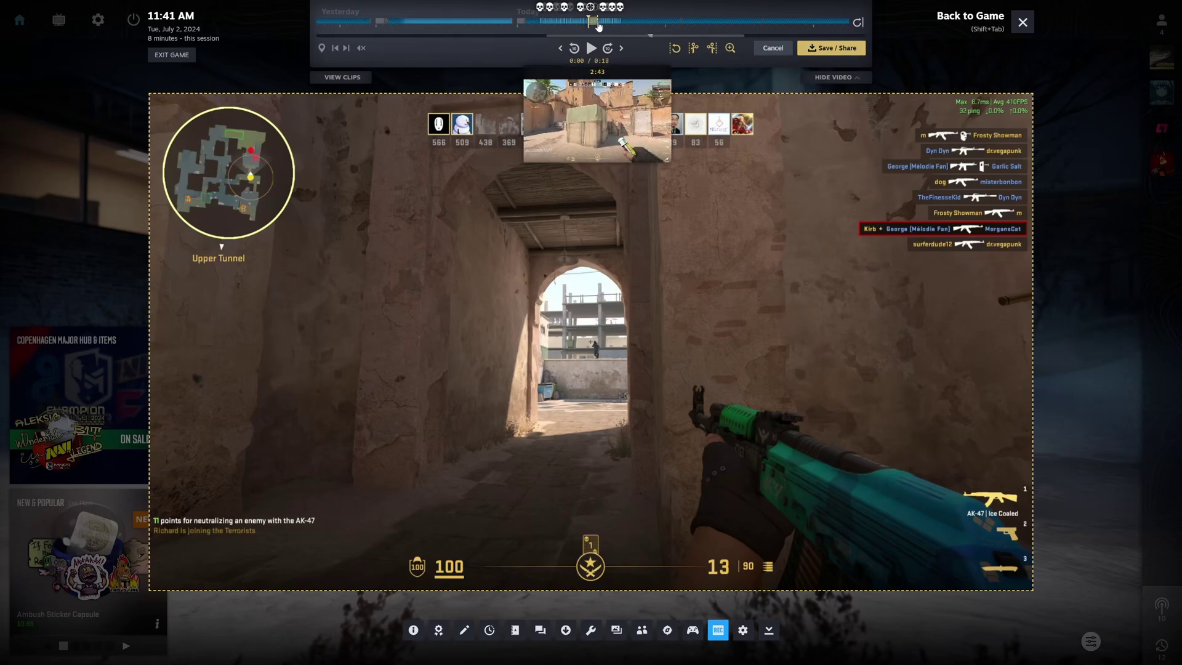
Export the clip as an MP4 video file named Test2 in the R:\Recordings folder.
left_click(826, 50)
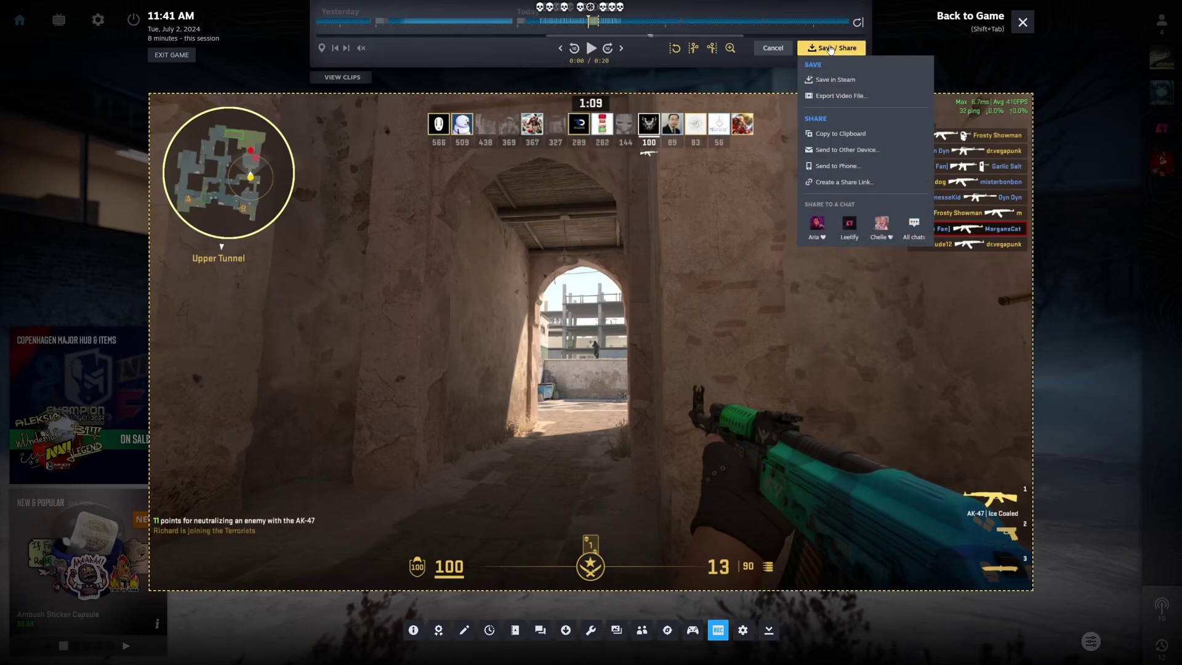
left_click(844, 96)
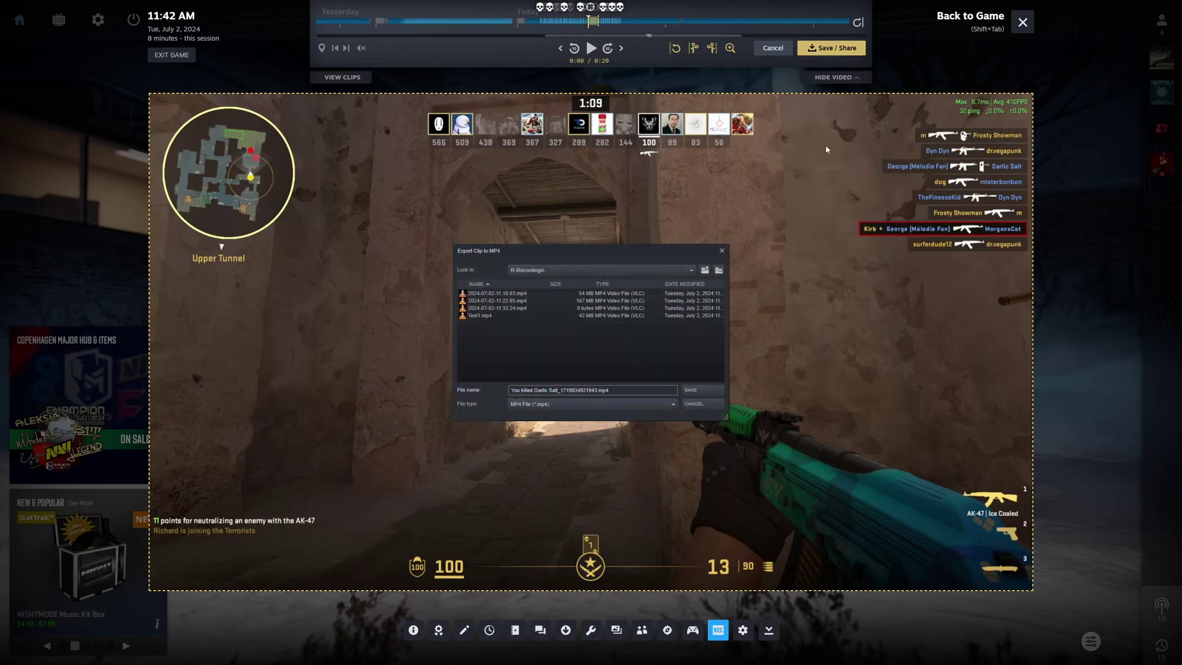
left_click(612, 271)
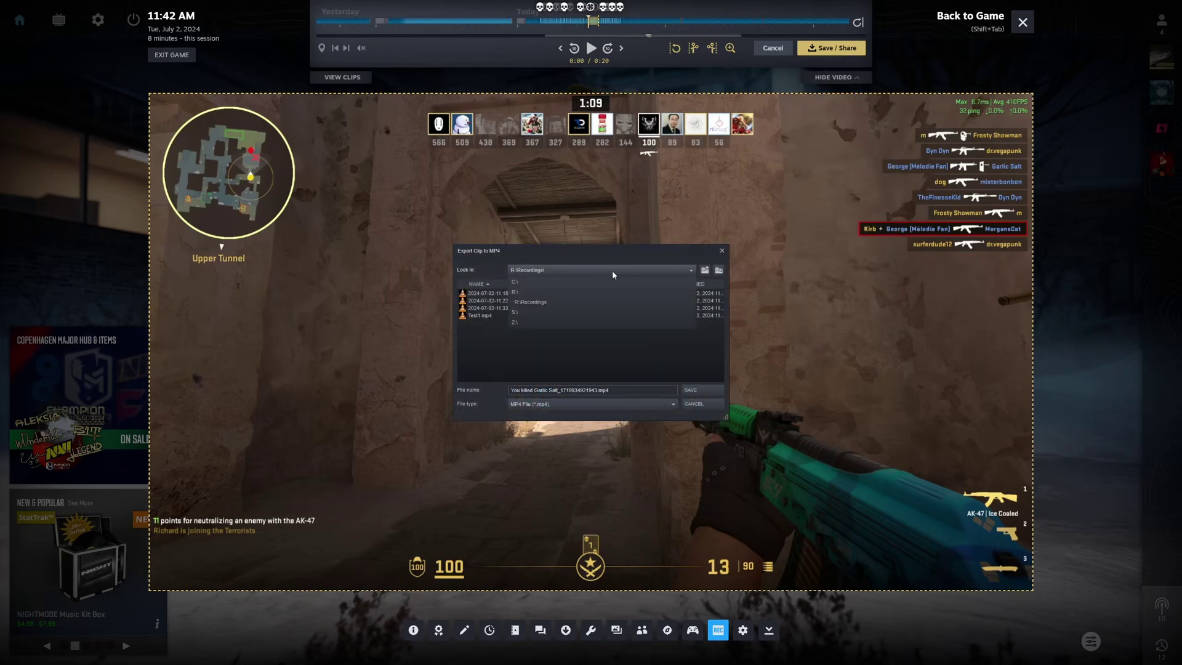
left_click(528, 304)
triple_click(533, 390)
key("BackSpace")
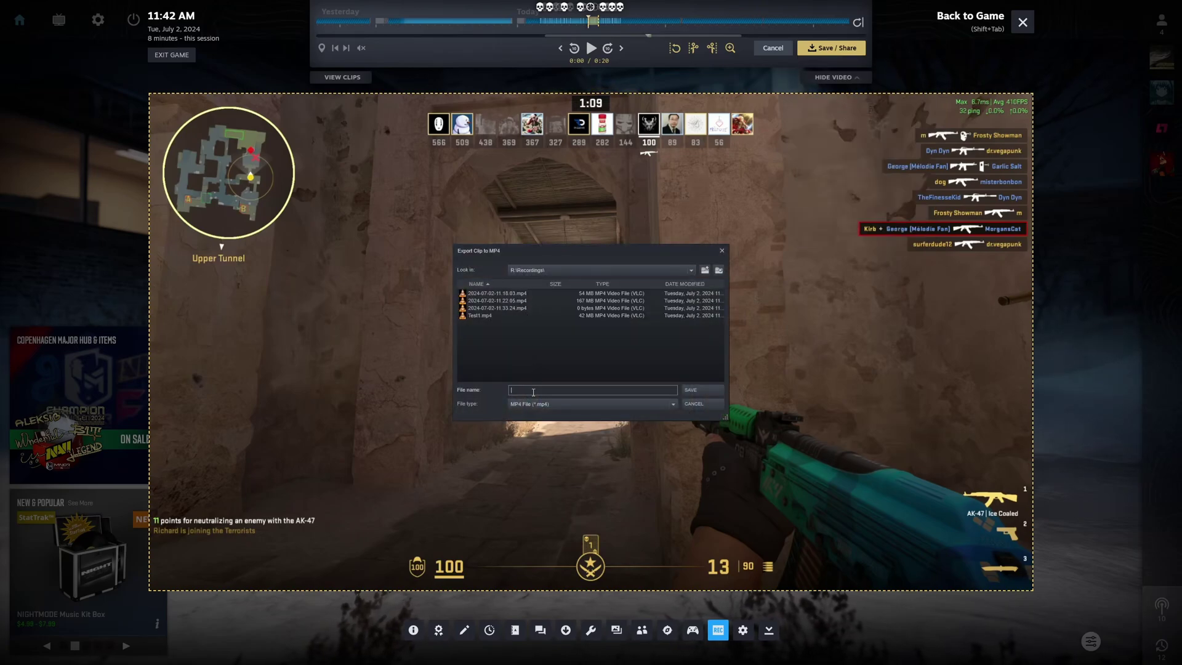
type("Test2")
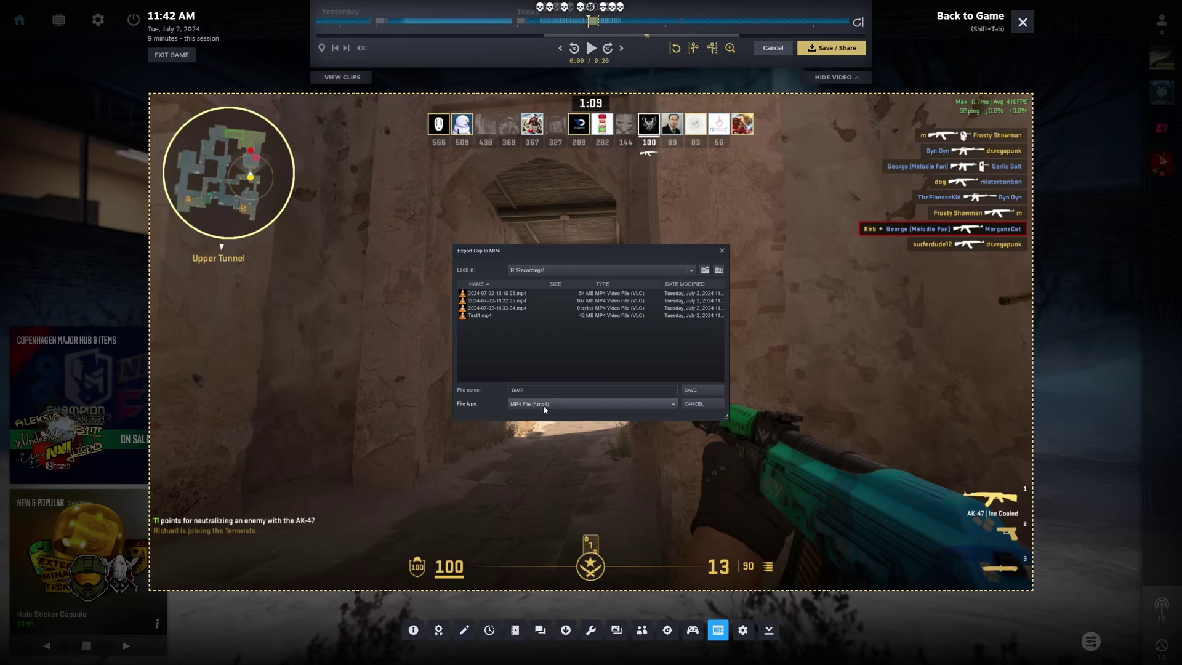
left_click(552, 405)
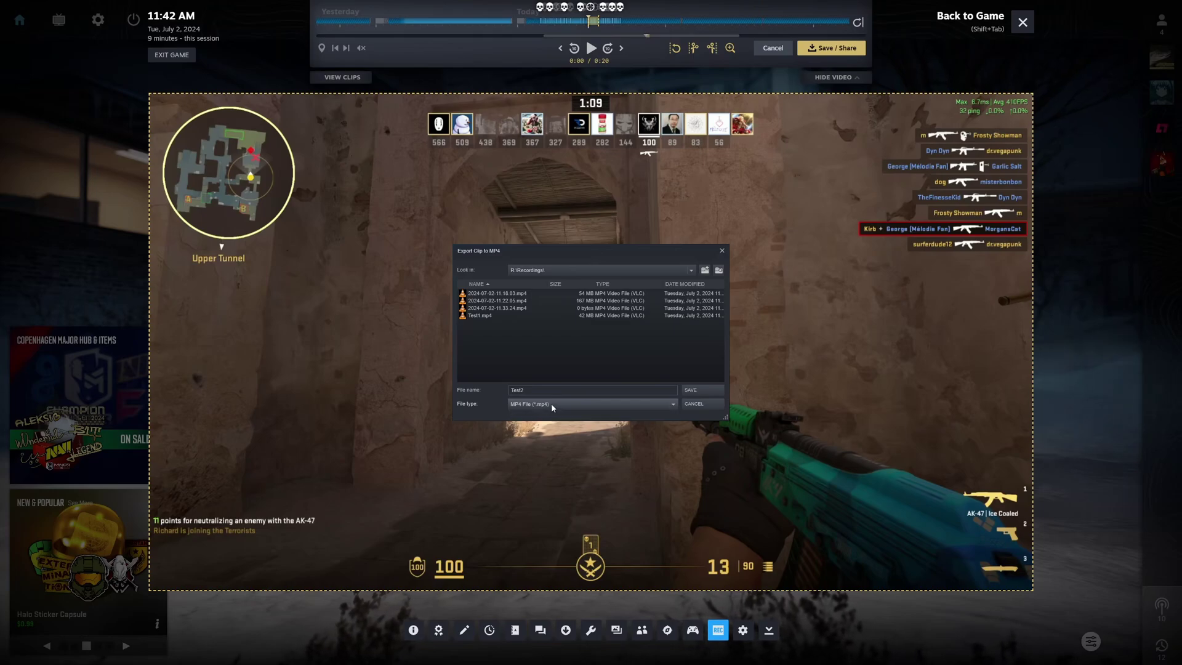
left_click(691, 392)
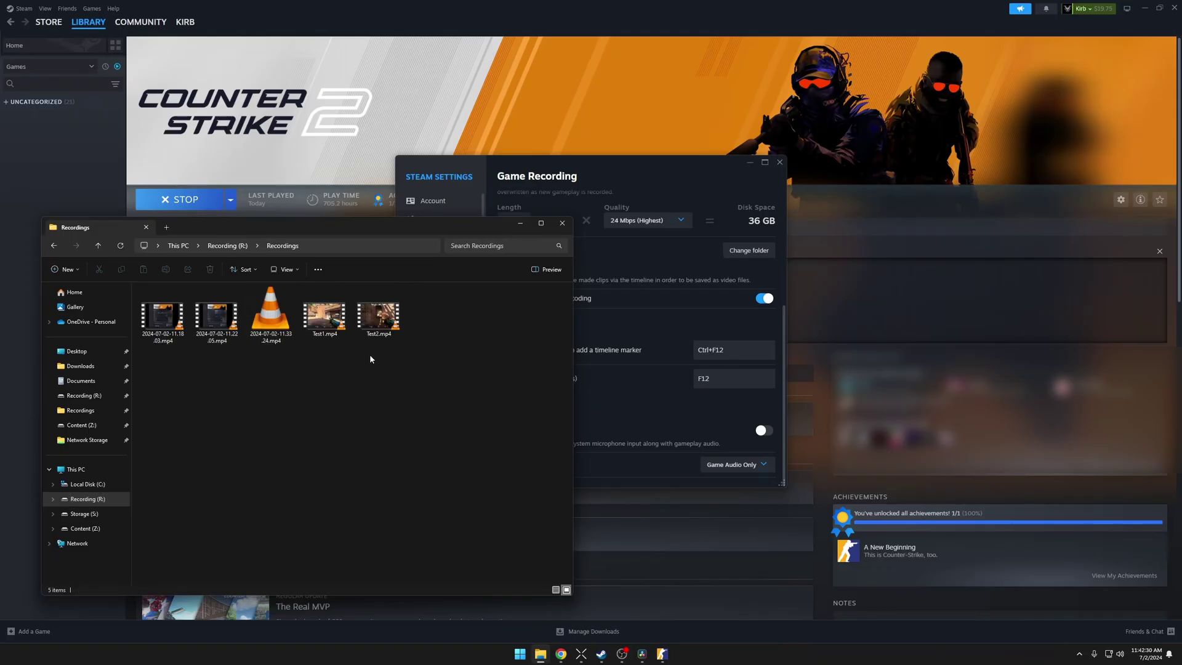
Play the exported Test2.mp4 clip in VLC media player to check it, pausing near its end and closing the player.
double_click(382, 316)
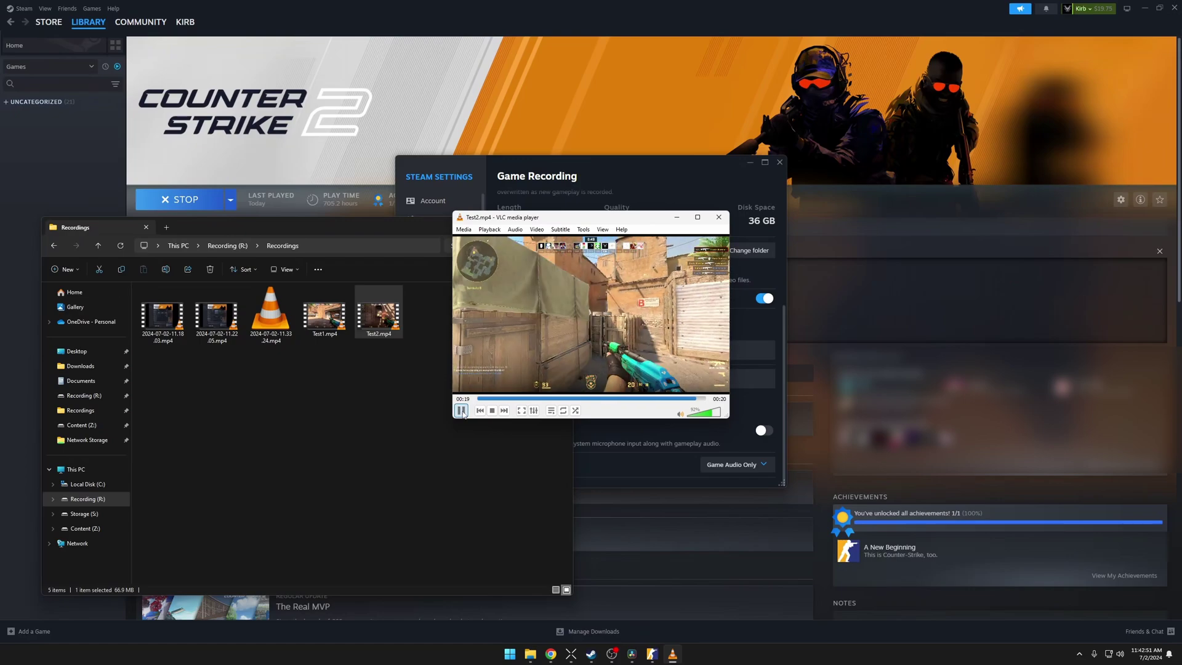
left_click(461, 410)
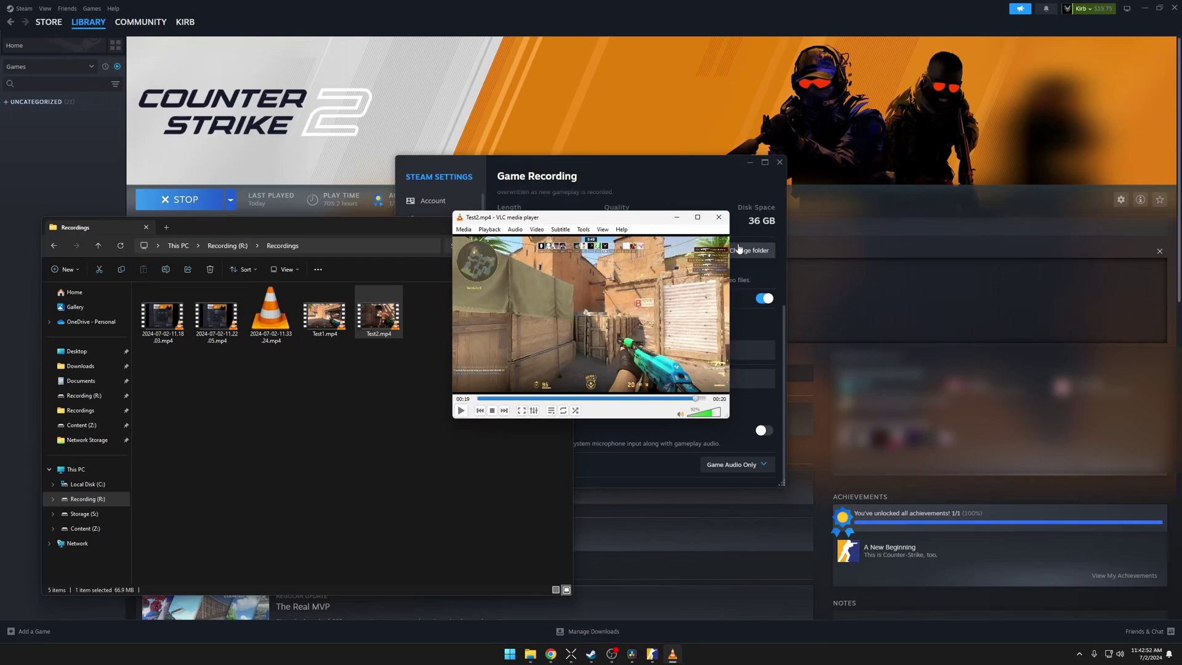
left_click(718, 216)
Set Steam's recording mode to Off/Don't Record to view the option for deleting old recordings, and restore Record in background.
left_click(695, 189)
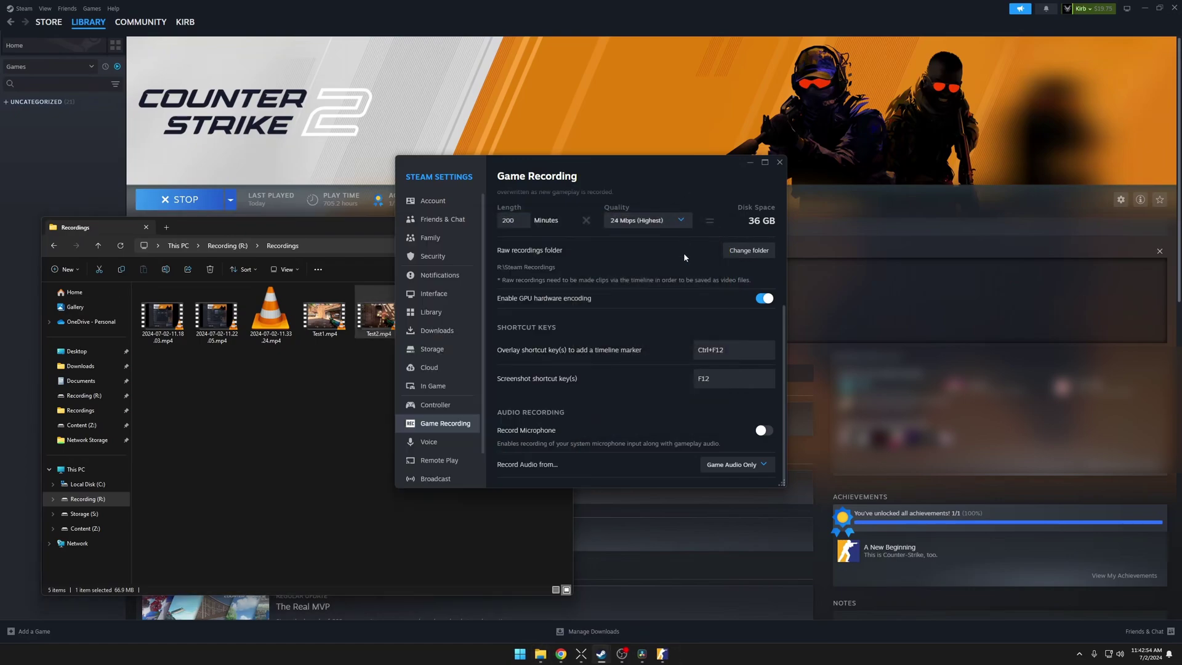
scroll(671, 332, "up", 1)
scroll(666, 358, "up", 3)
left_click(550, 282)
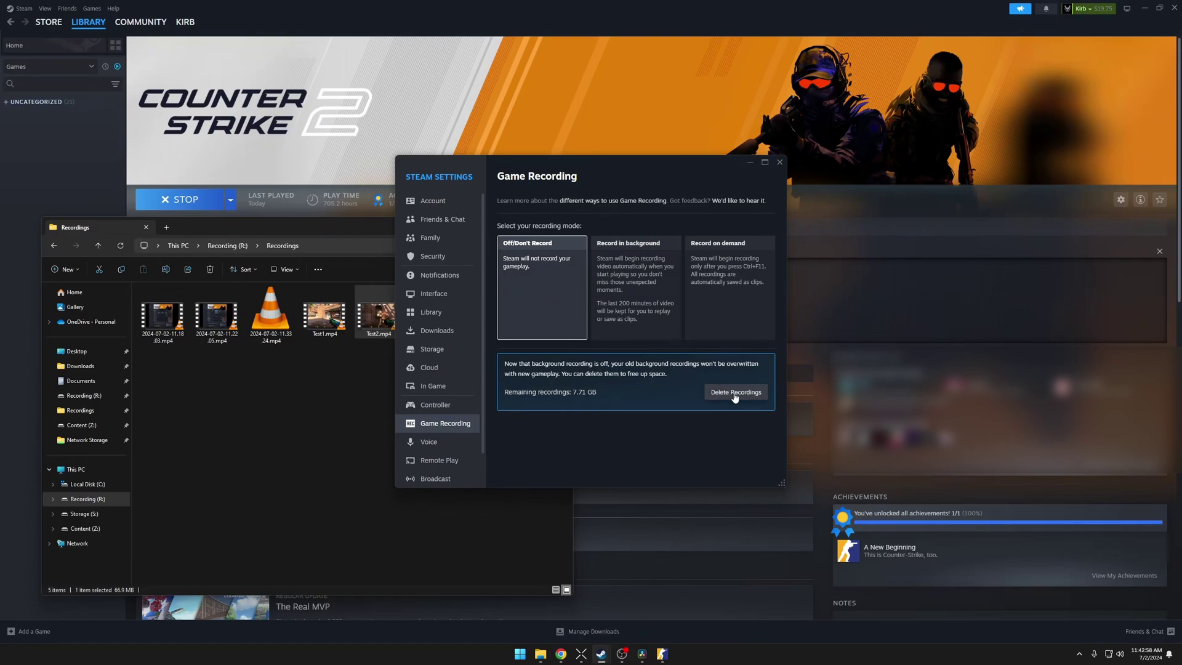
left_click(644, 292)
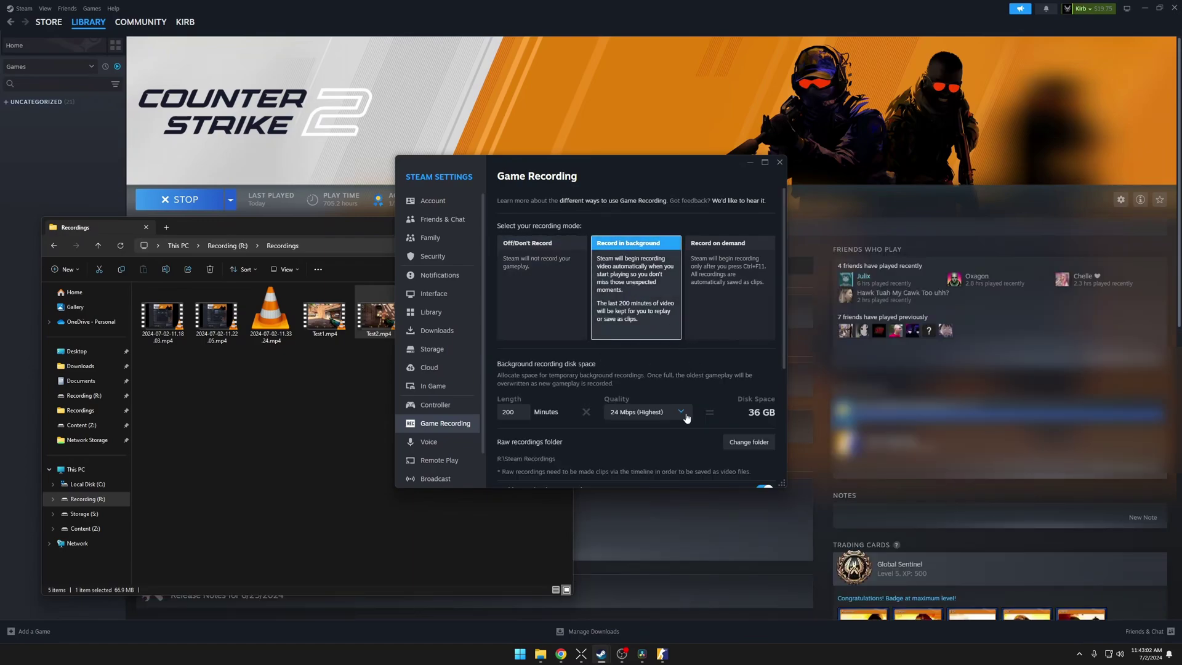
left_click(661, 653)
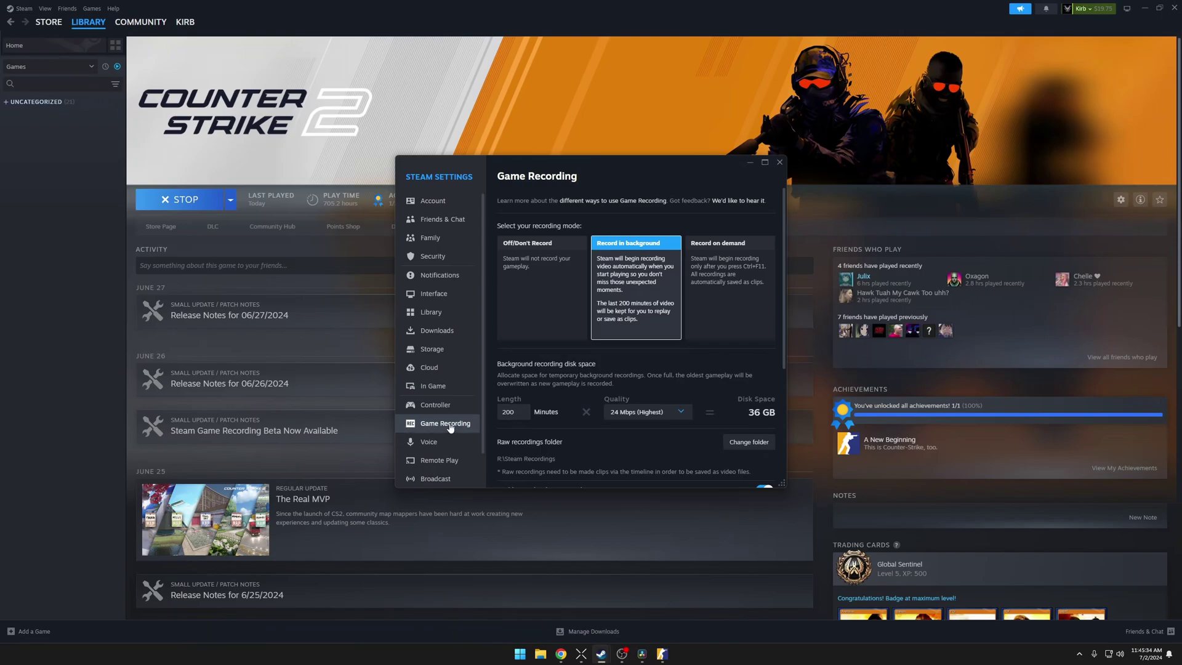
scroll(607, 396, "down", 3)
scroll(607, 399, "up", 3)
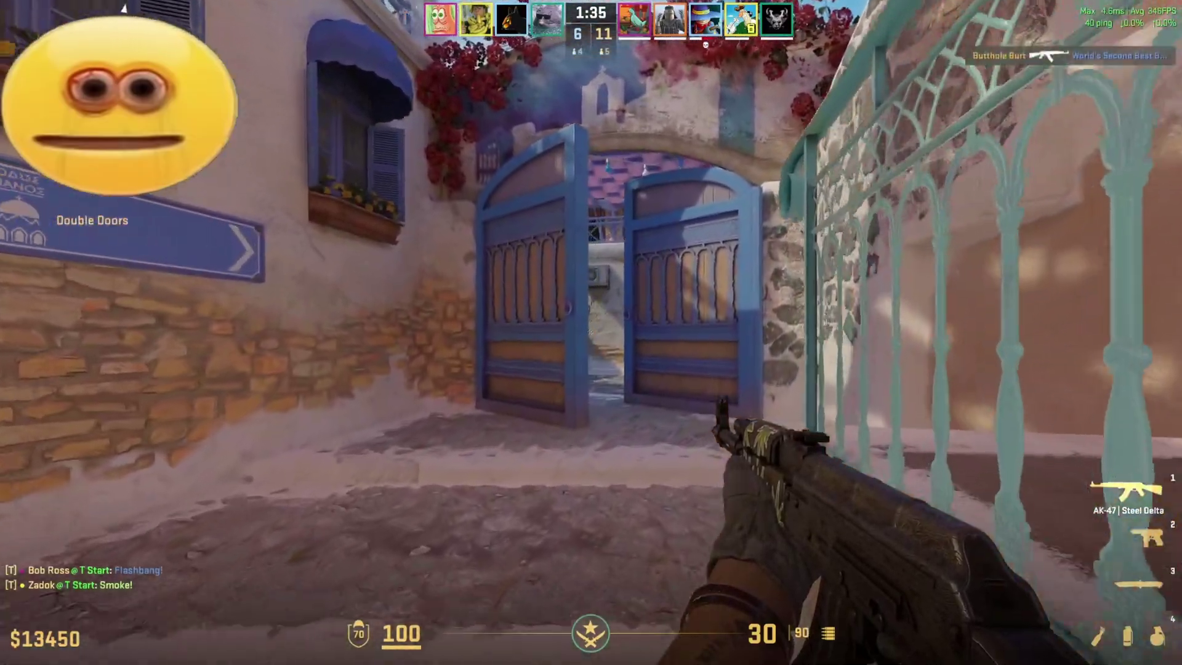
key("w")
left_click_drag(591, 332, 591, 332)
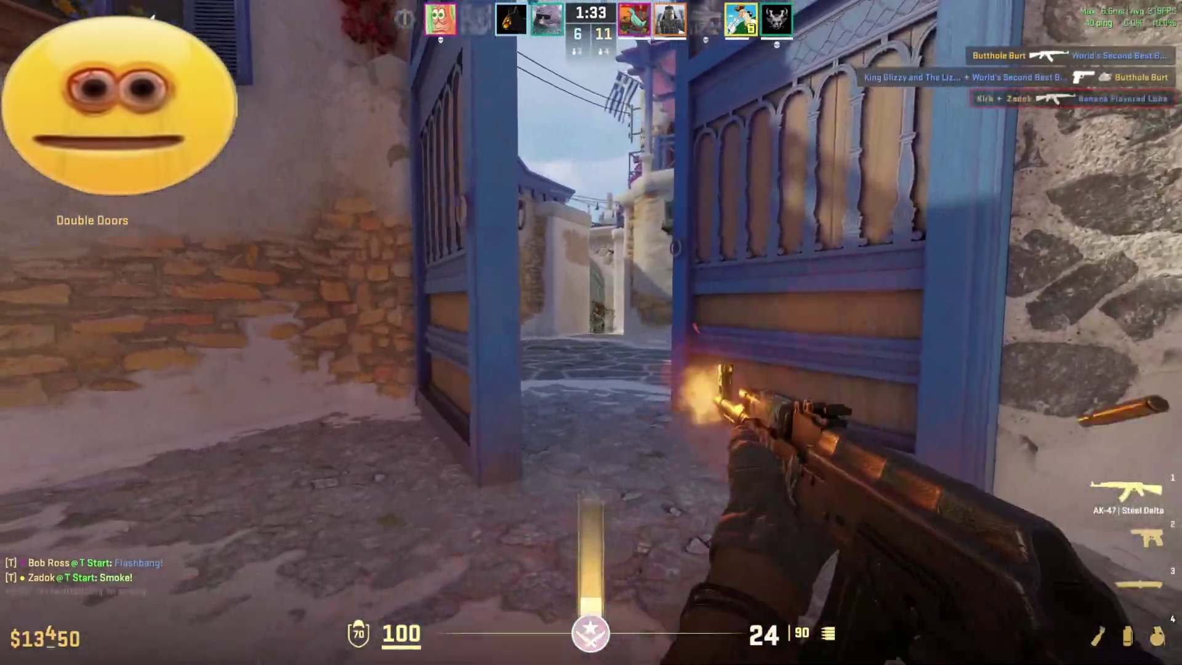
left_click(590, 333)
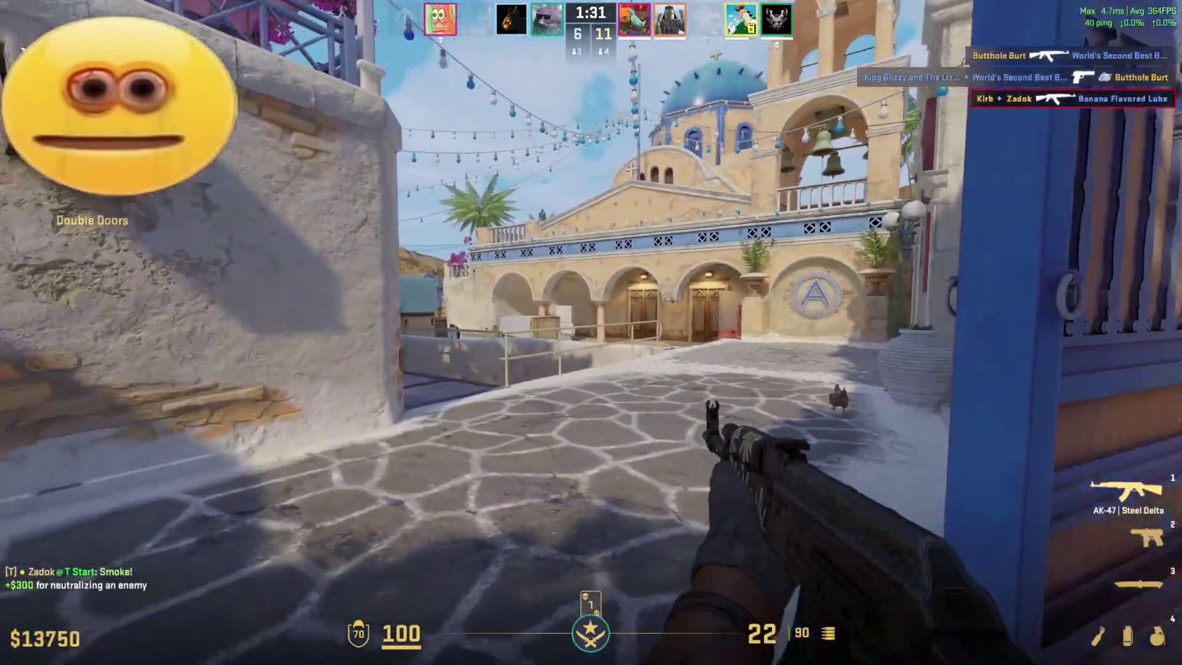
key("w")
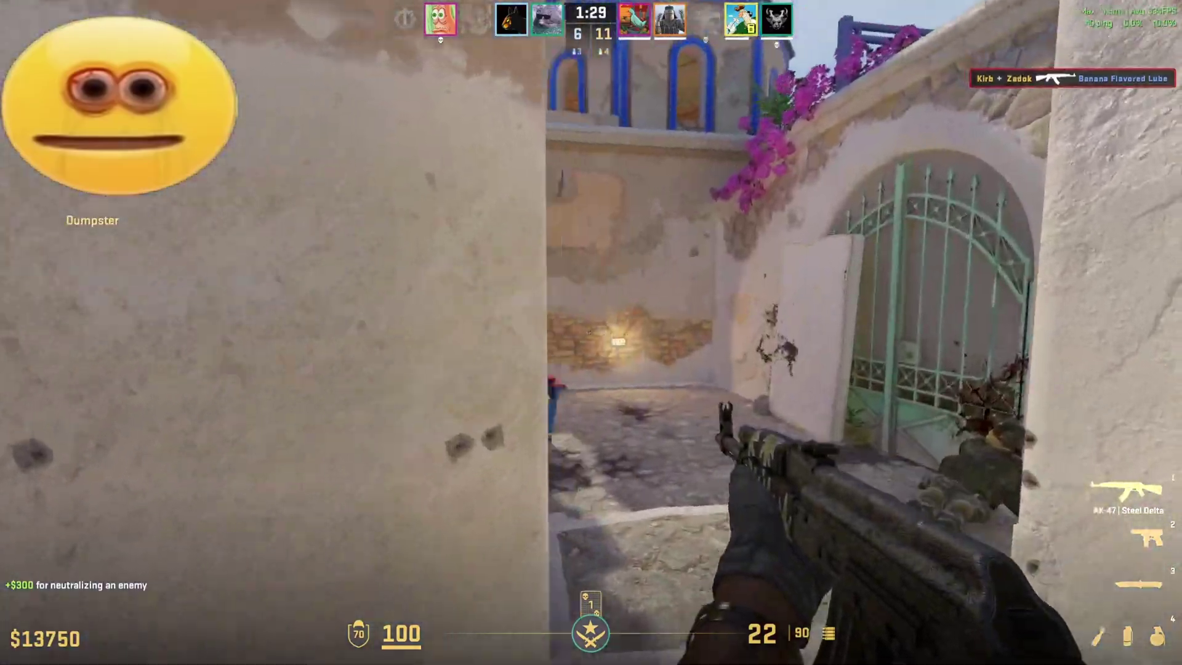
key("w")
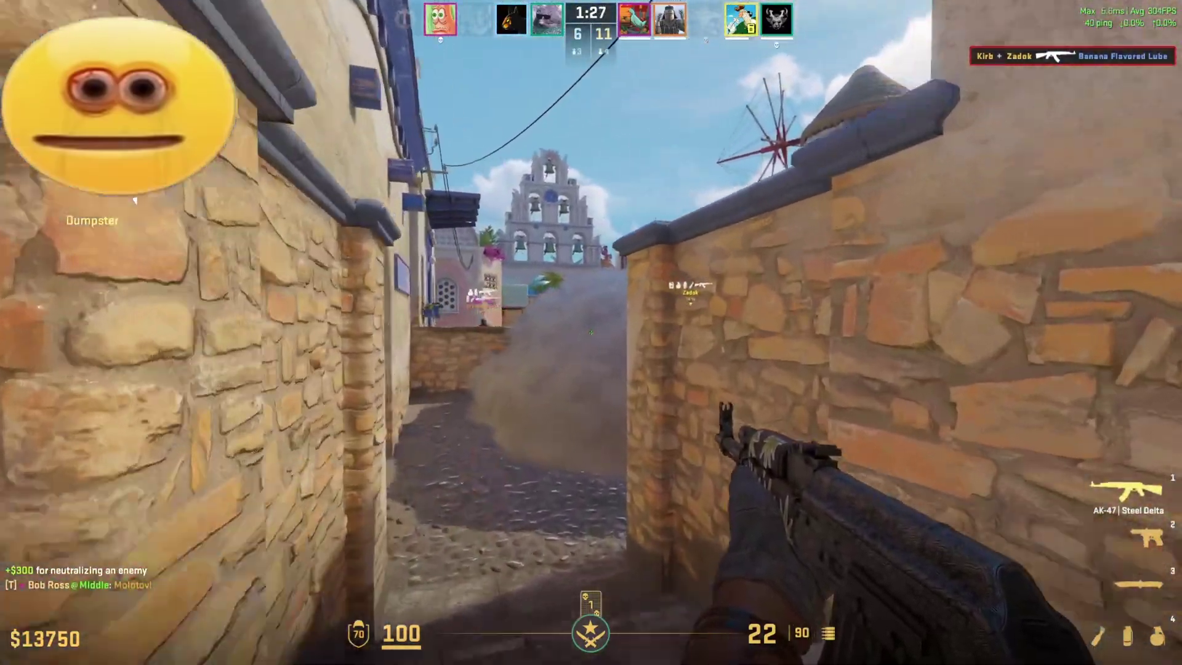
key("w")
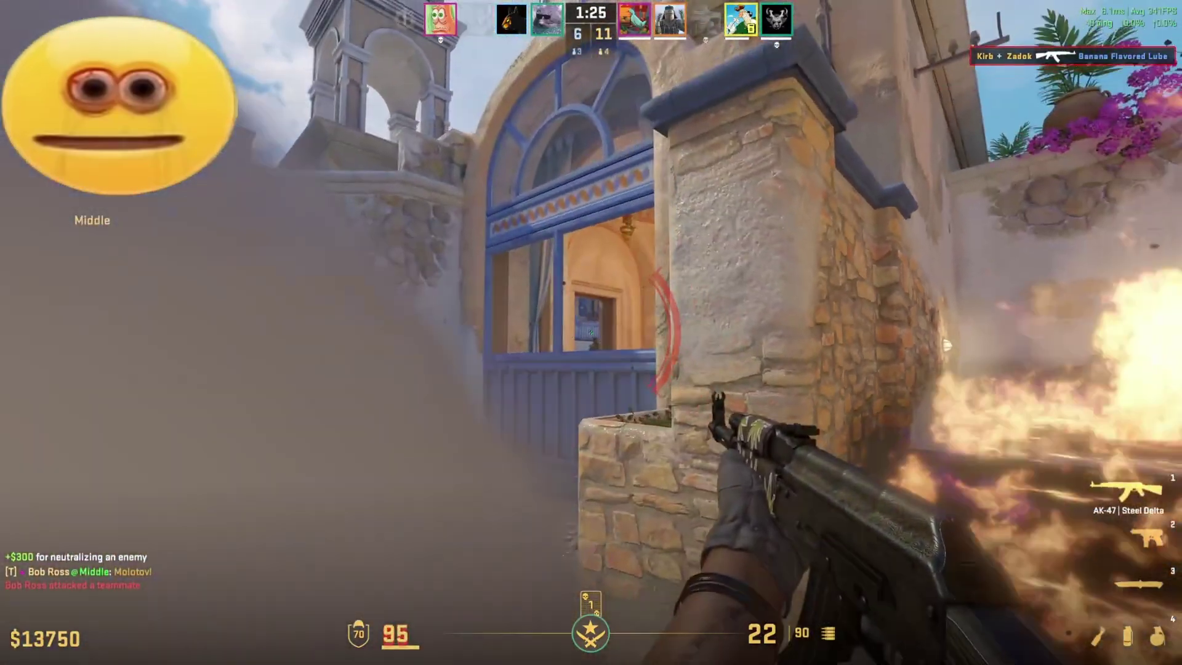
left_click(591, 333)
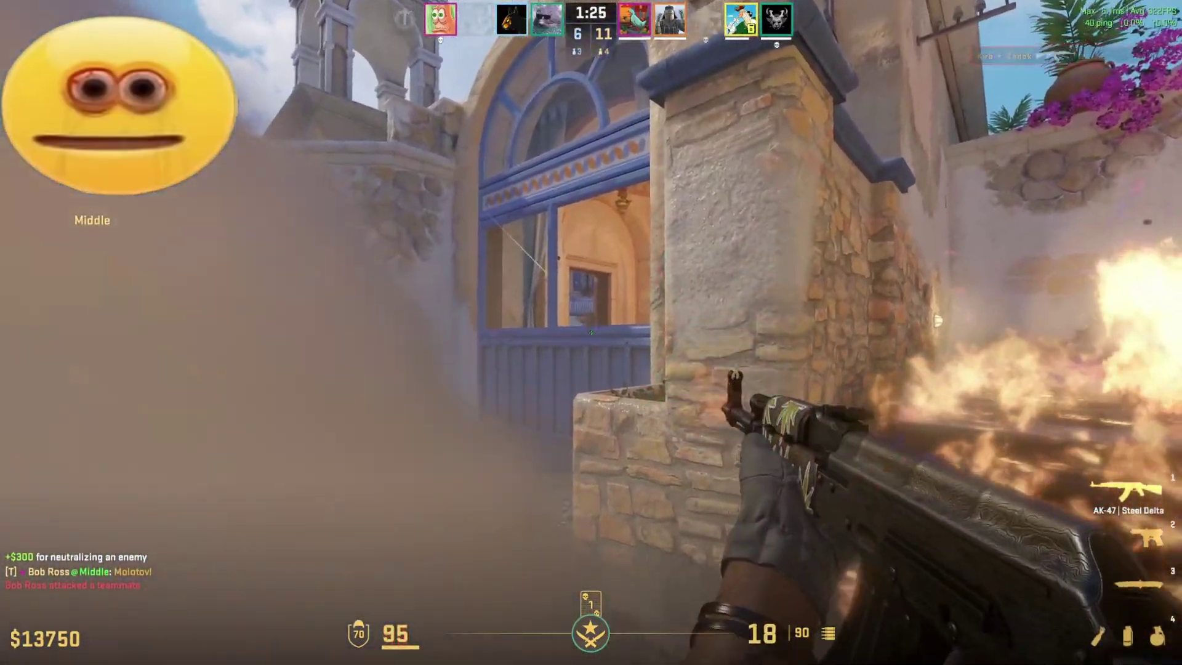
left_click(591, 333)
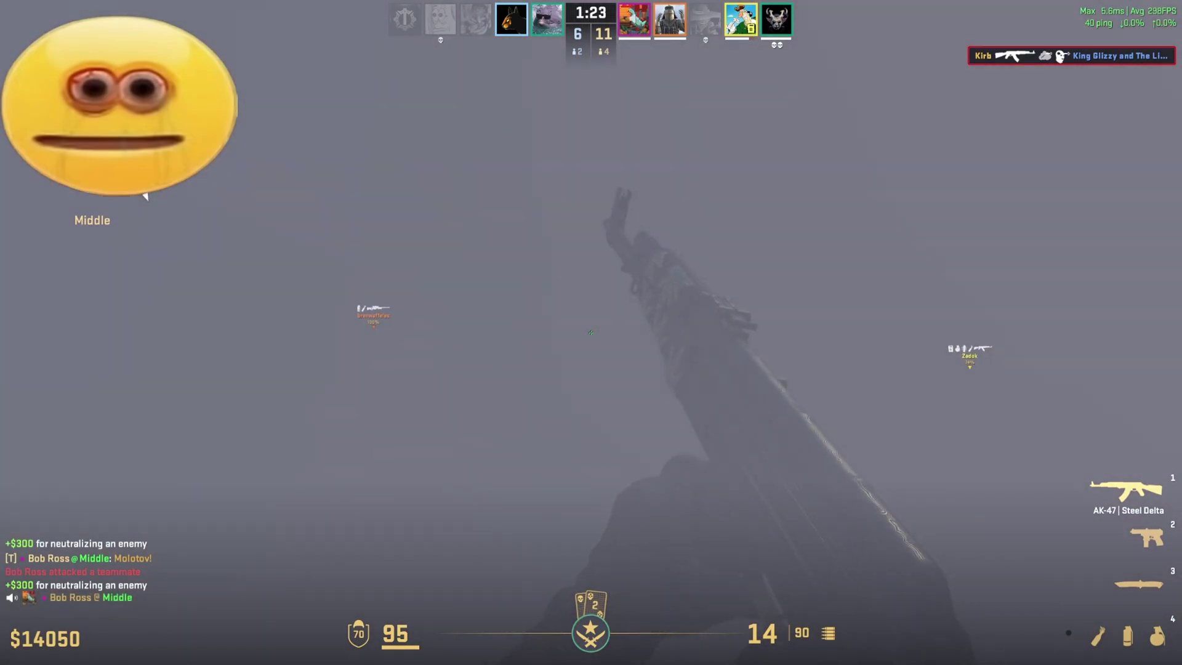
key("w")
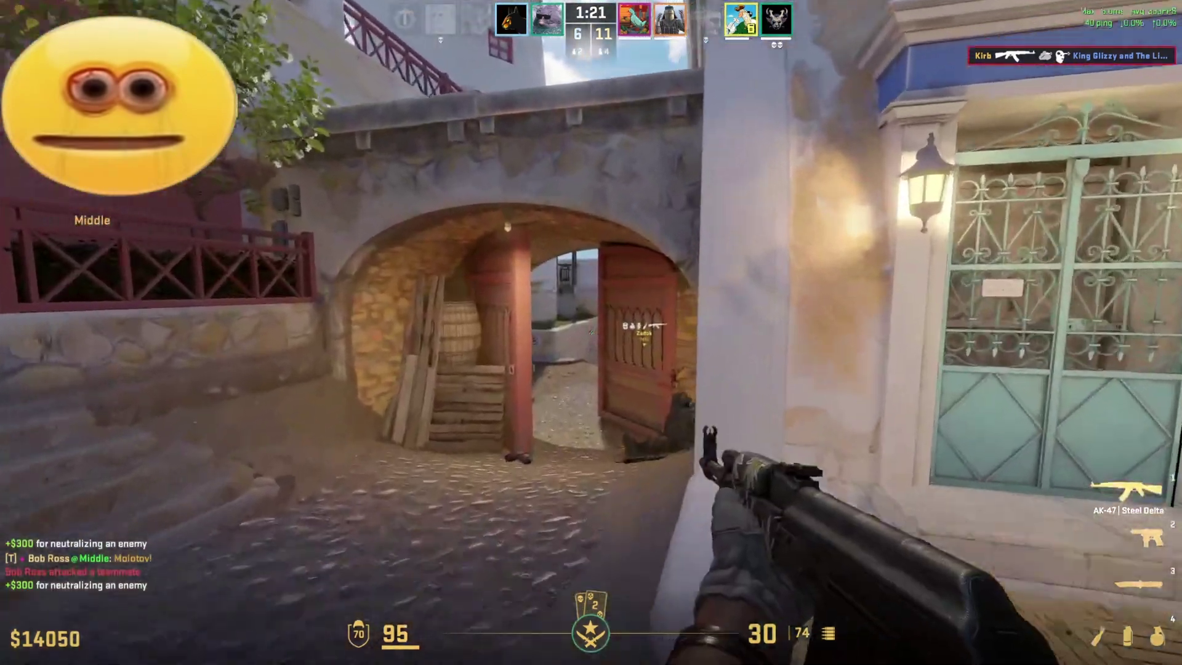
key("f")
key("w")
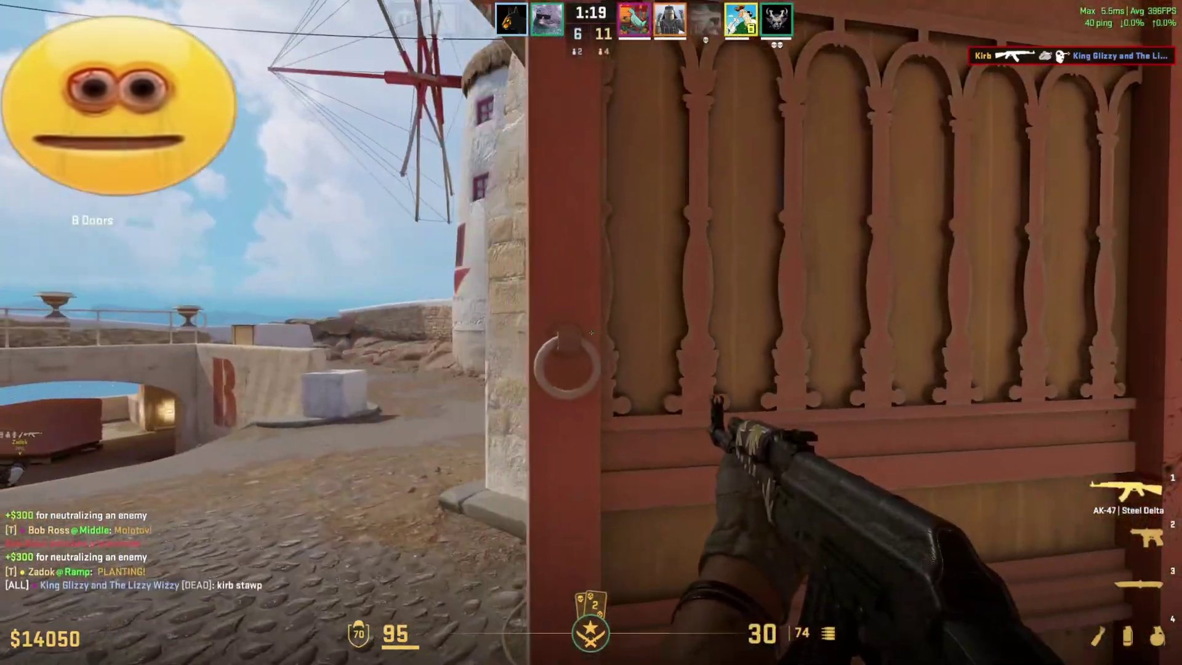
key("w")
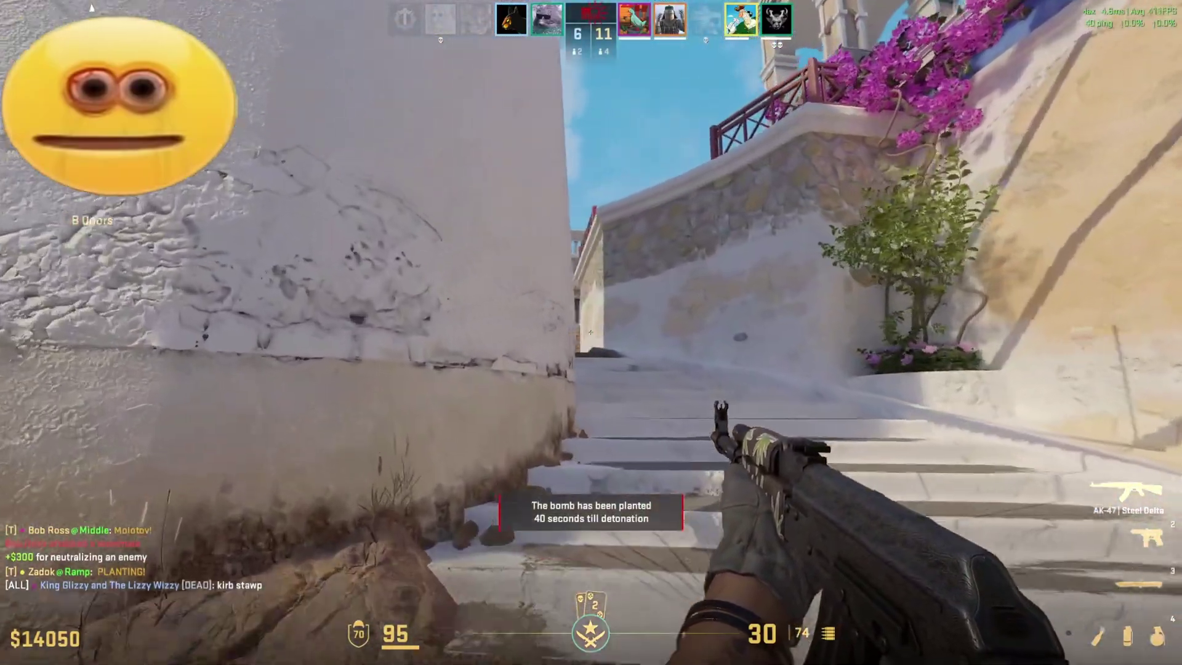
key("w")
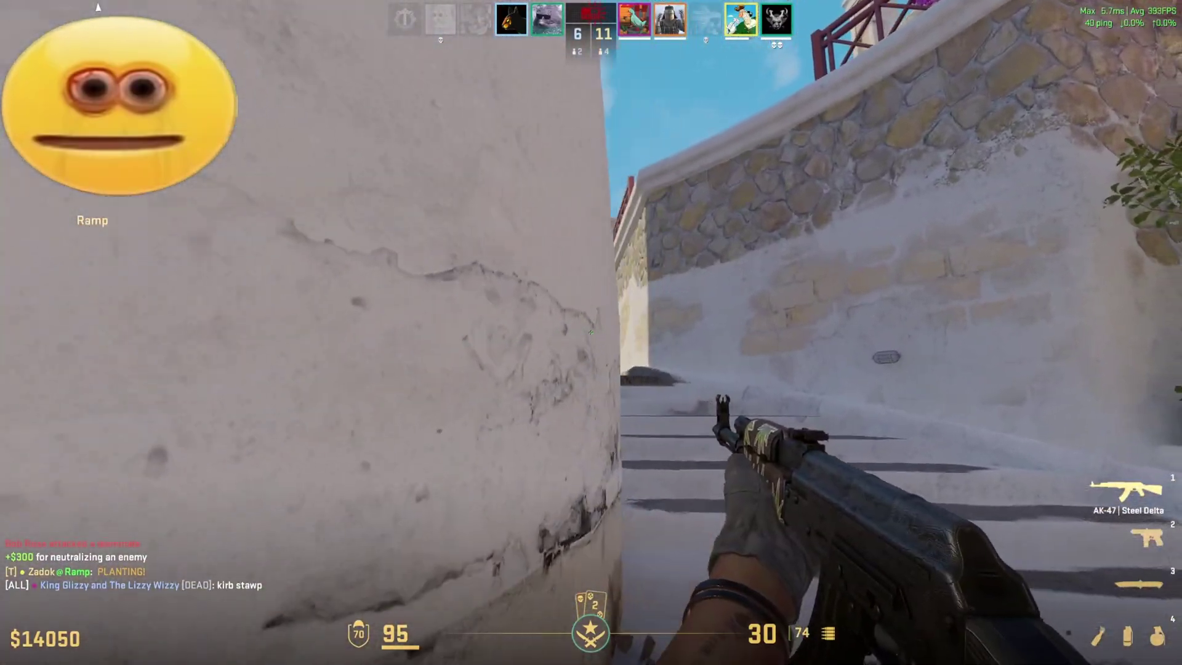
key("w")
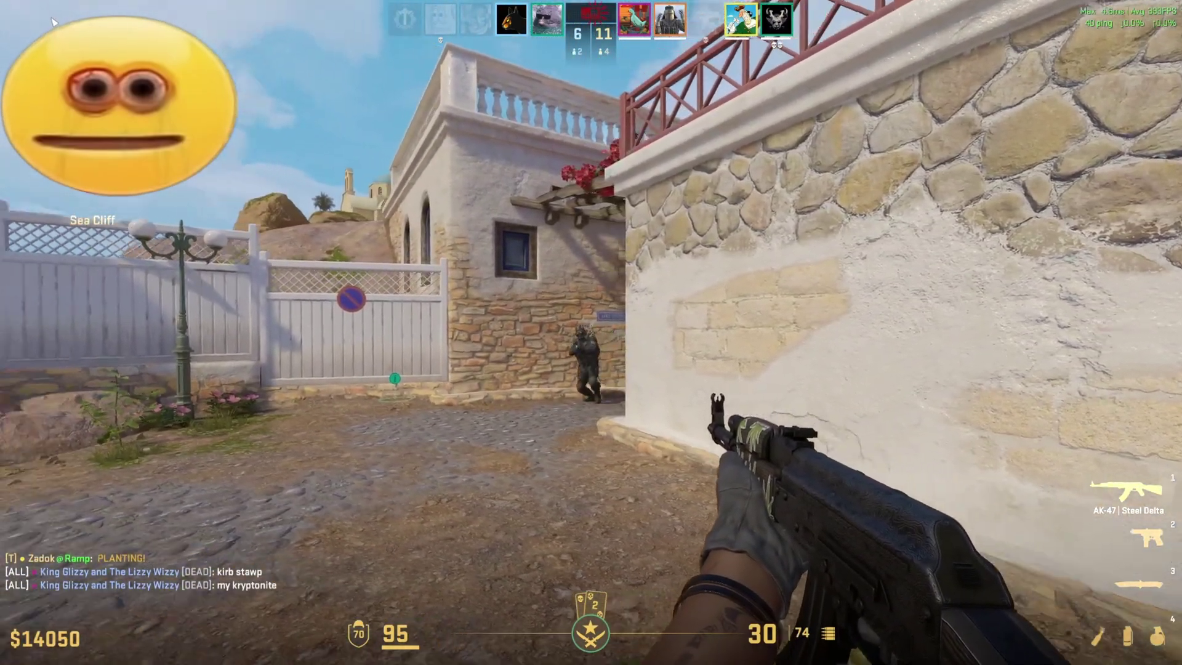
left_click(590, 331)
key("w")
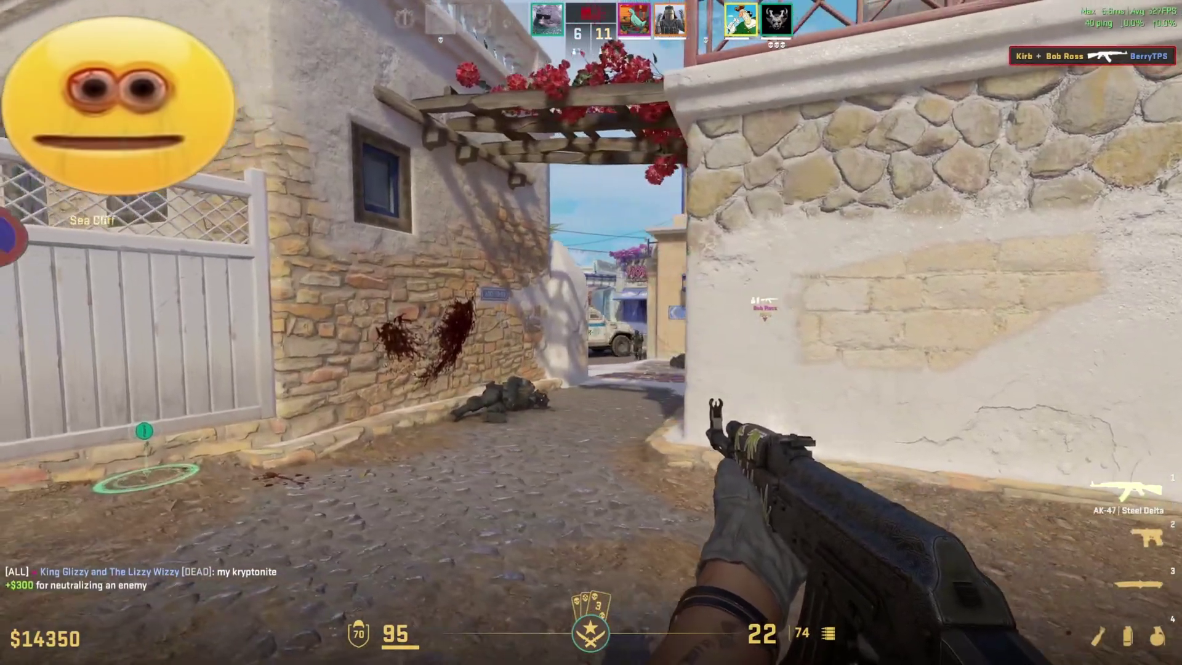